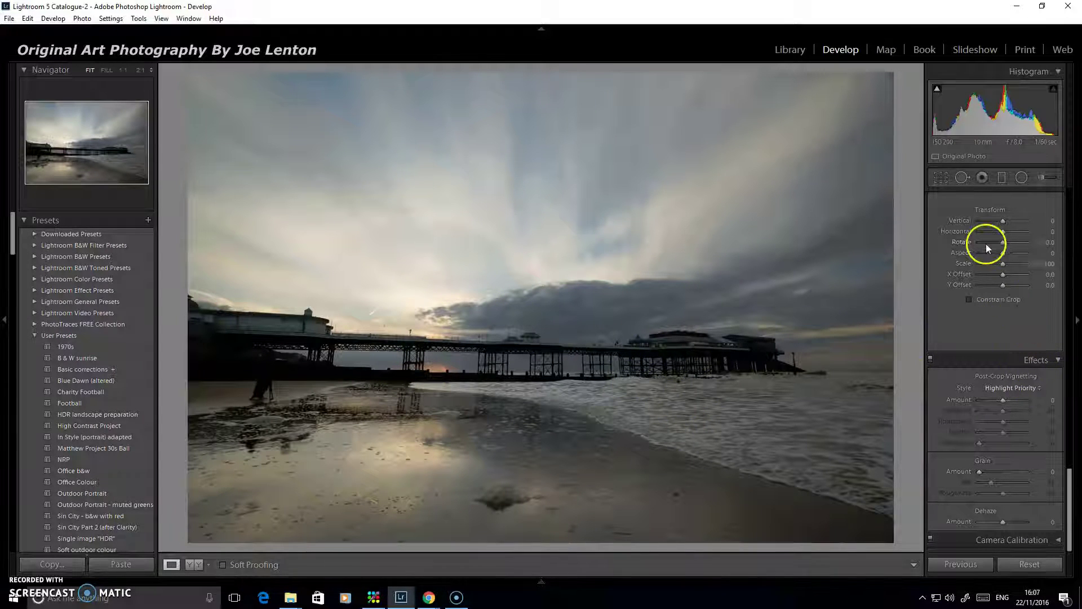
Correct the photo's perspective by setting the Vertical transform to −43.
mouse_move(1068, 483)
mouse_down()
mouse_move(1067, 391)
mouse_move(1065, 469)
mouse_up()
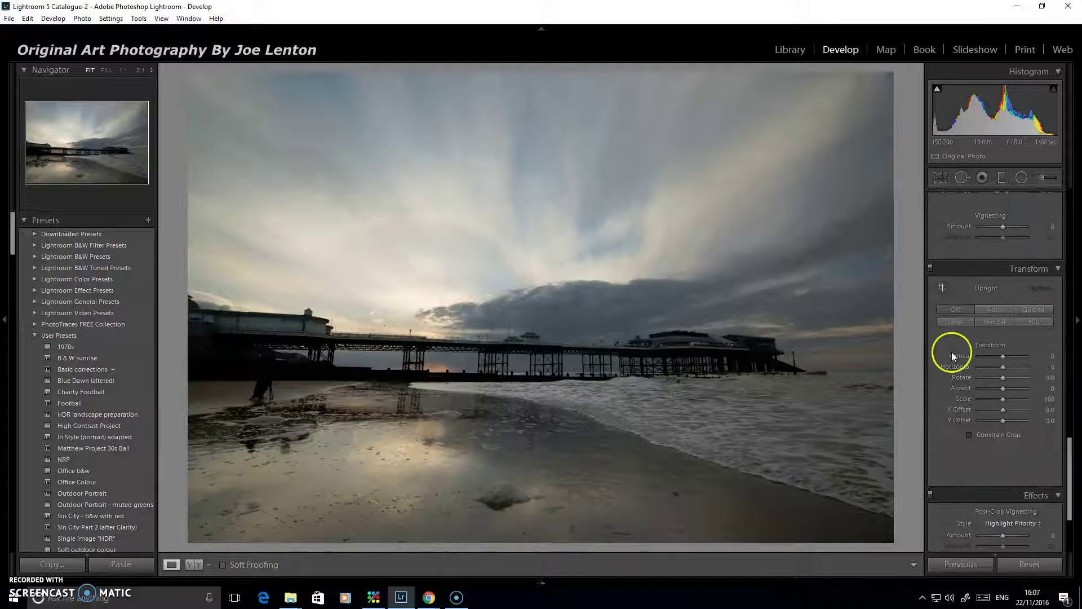
click(1031, 324)
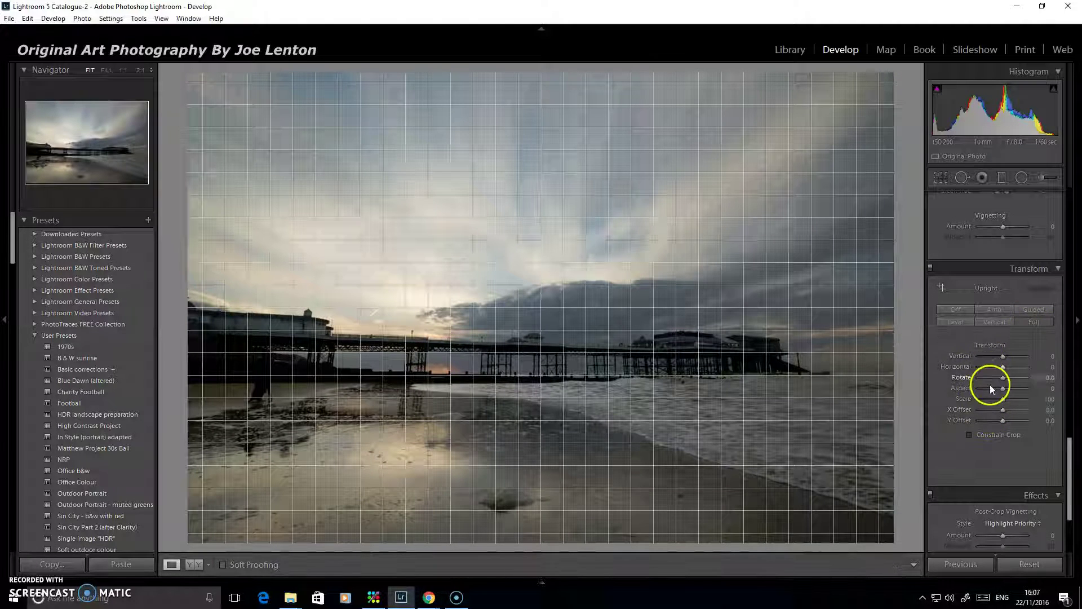
key(ctrl+z)
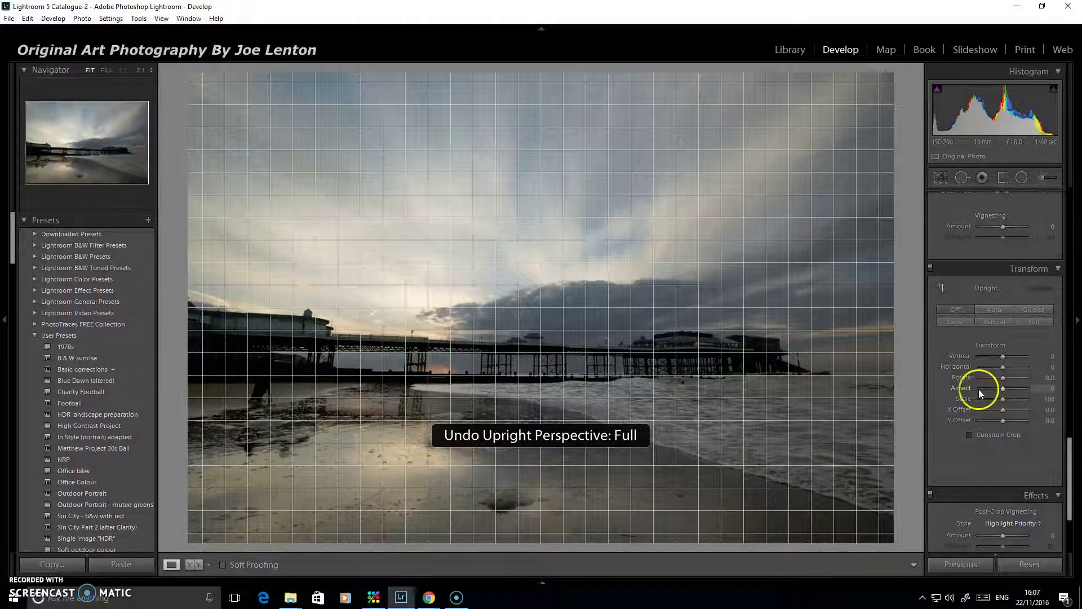
click(999, 309)
mouse_move(1004, 355)
mouse_down()
mouse_move(985, 405)
mouse_move(990, 357)
mouse_move(1005, 361)
mouse_move(992, 354)
mouse_up()
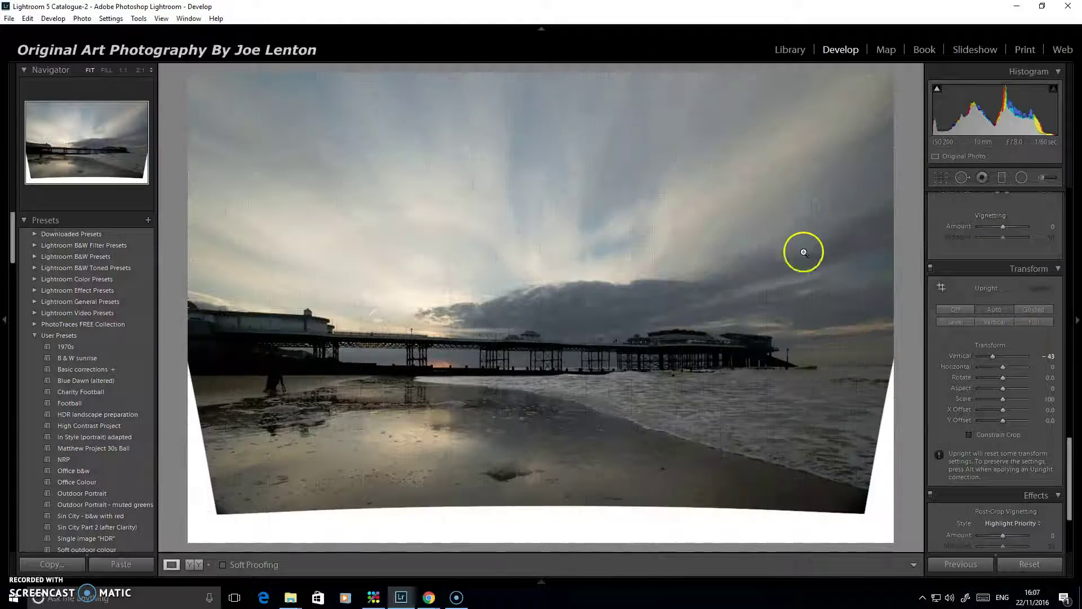
Crop the photo to a 2 x 1 aspect ratio, framing the pier and sky so the blank white edges are cut off.
click(939, 178)
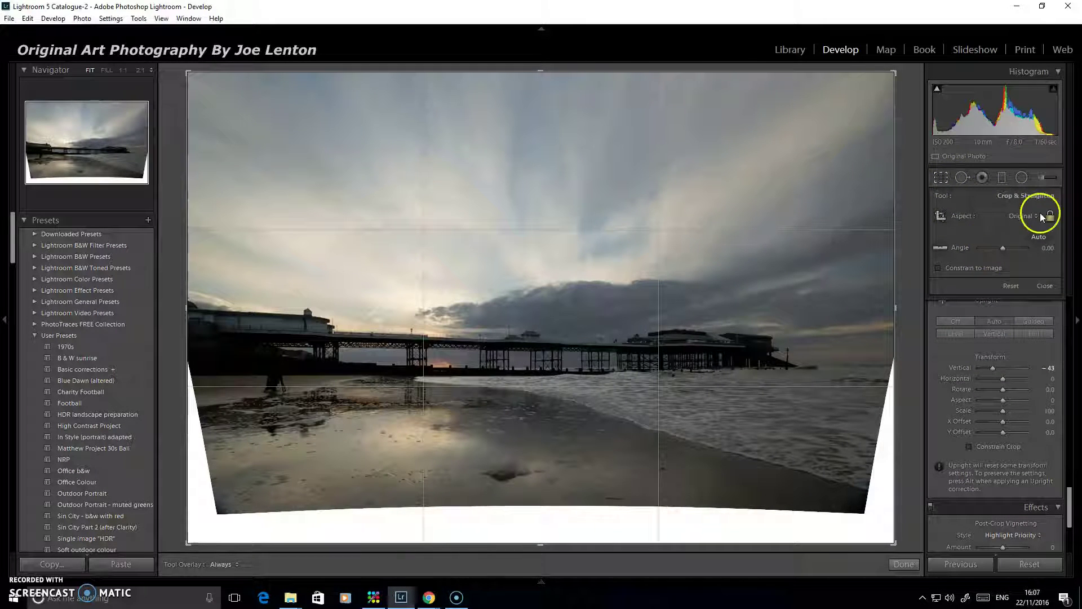
click(1026, 216)
click(935, 419)
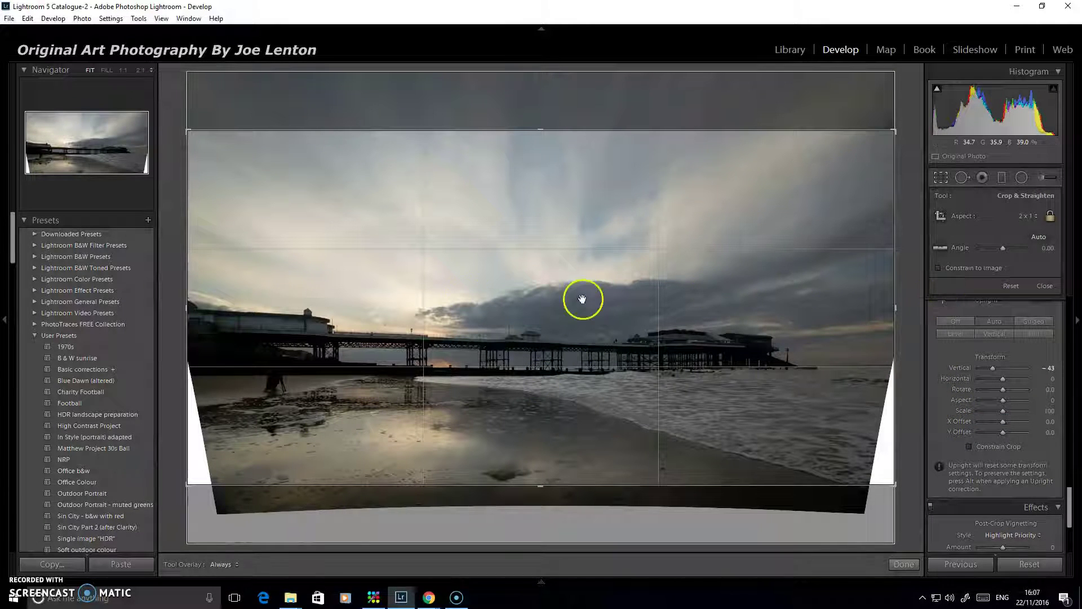
drag(190, 308, 265, 313)
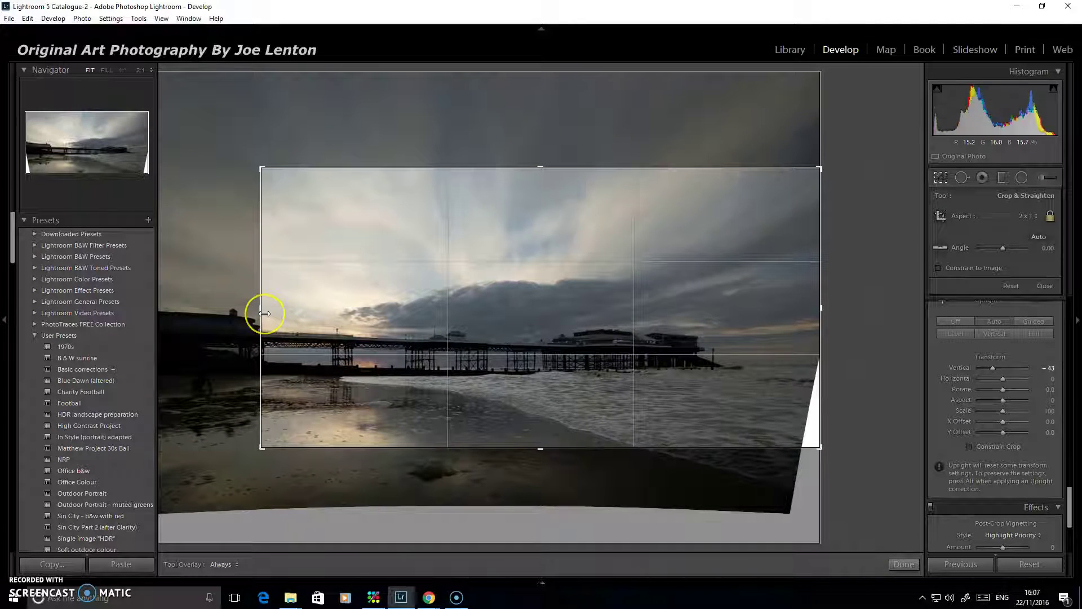
drag(314, 282, 741, 278)
drag(831, 432, 831, 433)
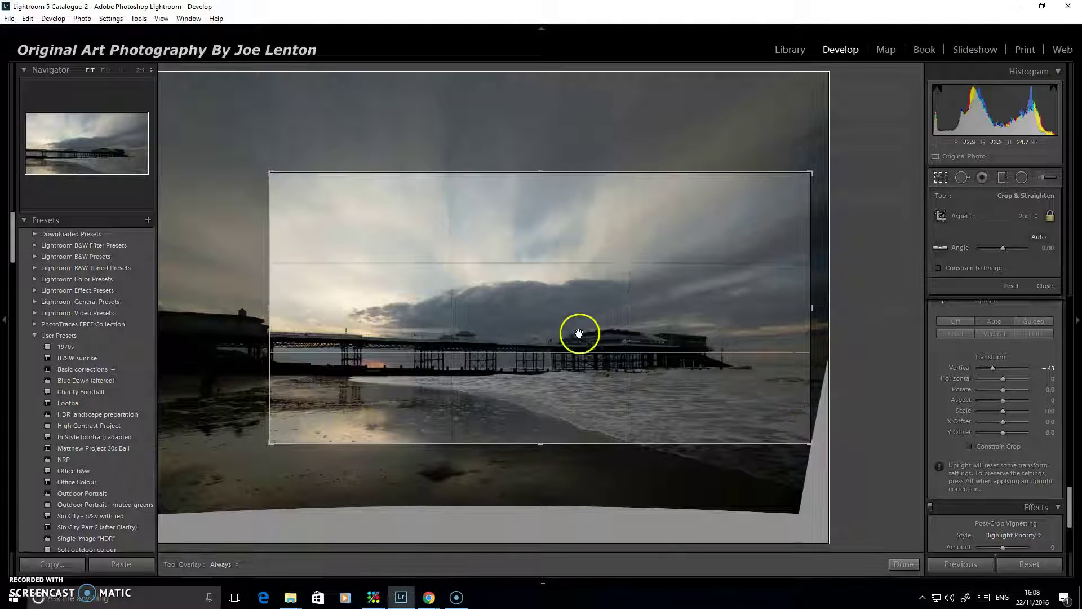
click(904, 564)
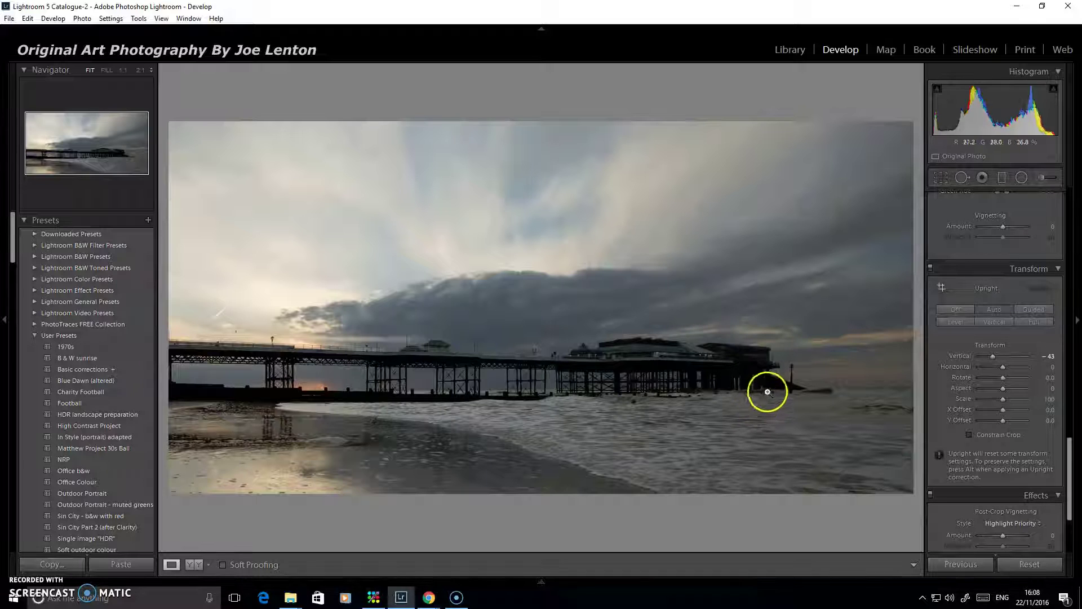
Set the basic tone adjustments to Highlights −93, Shadows +100, Blacks +26 and Clarity +31.
drag(1066, 449, 1075, 181)
drag(1000, 319, 1026, 329)
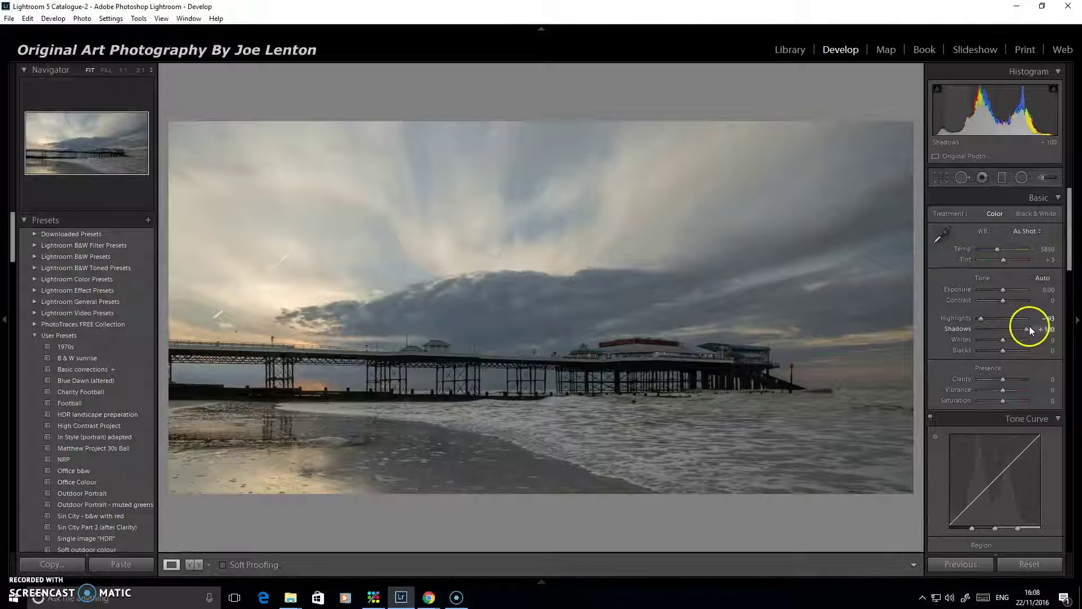
drag(1002, 380, 1009, 381)
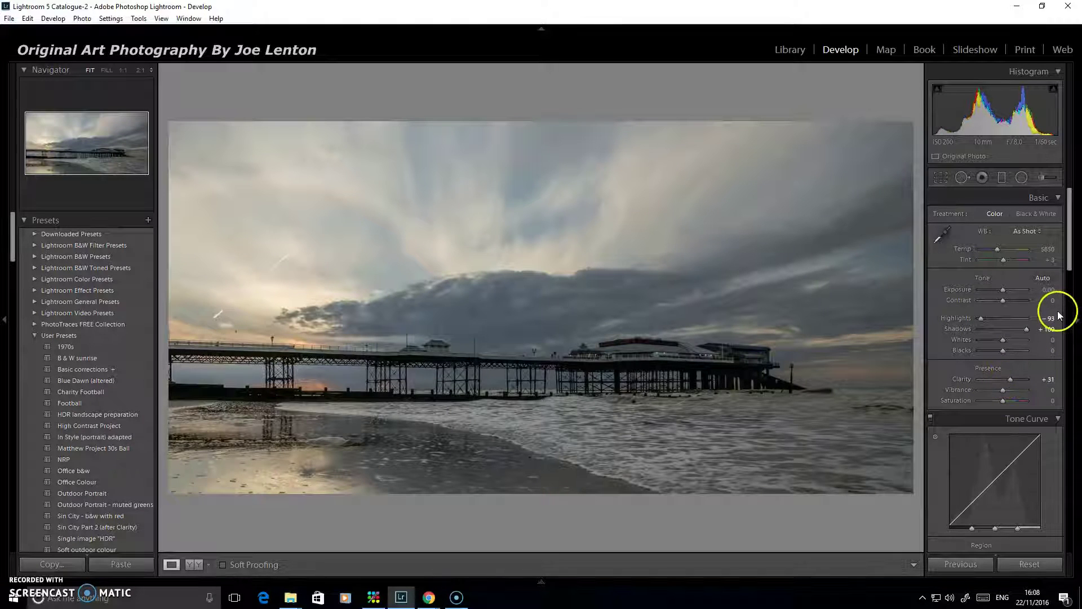
drag(1003, 350, 1009, 351)
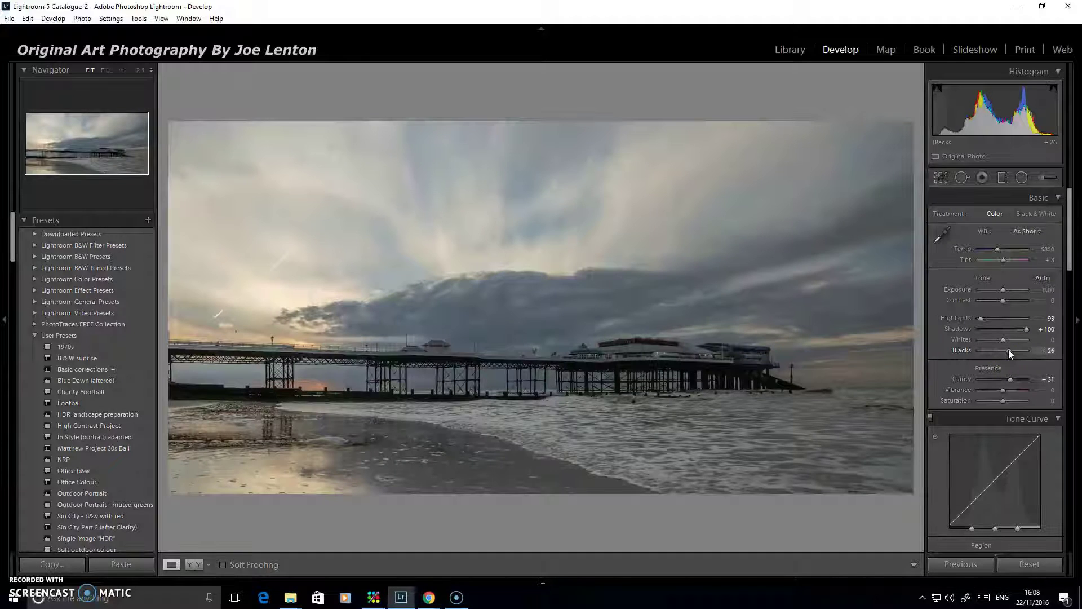
click(1032, 320)
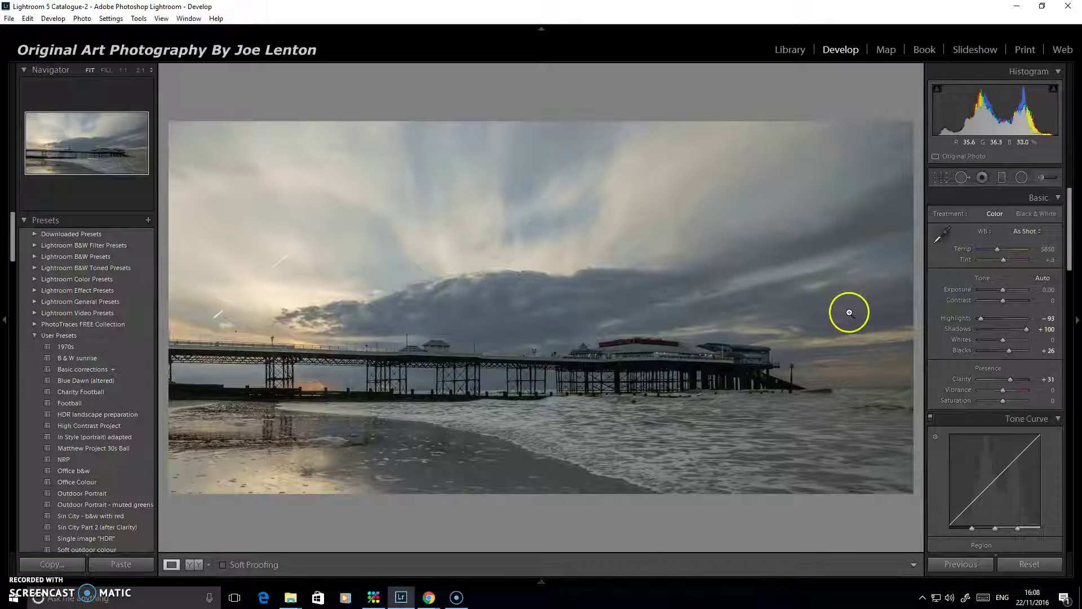
Try a Saturation of +7 on the photo and undo it.
mouse_move(1003, 400)
mouse_down()
mouse_move(1030, 400)
mouse_move(1005, 399)
mouse_up()
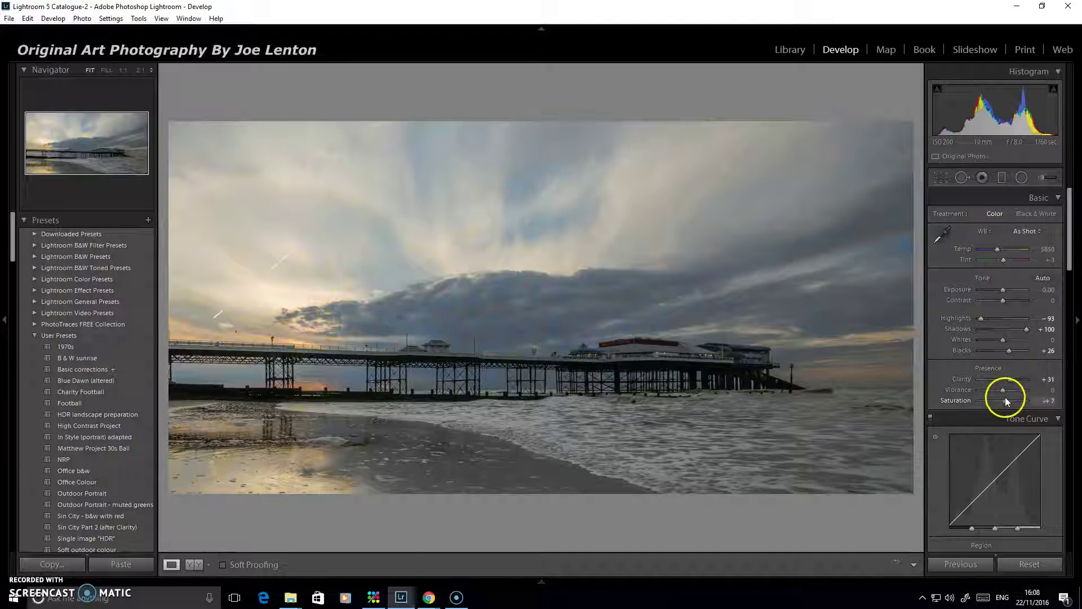
key(ctrl+z)
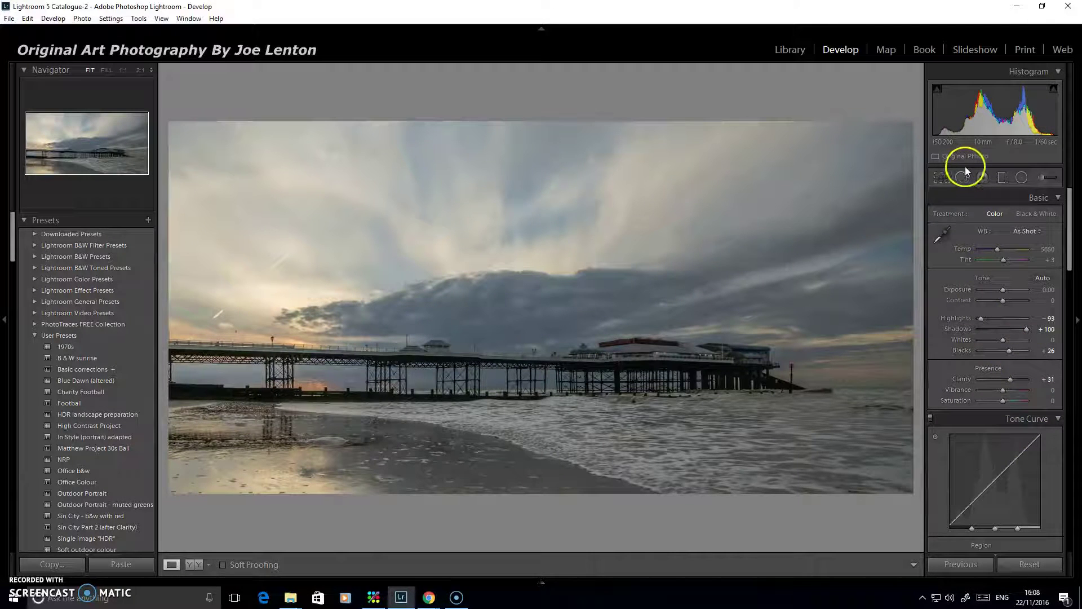
Sample a neutral white balance from the wet shoreline, and warm the photo with Temp 7476 and Tint +25.
click(946, 232)
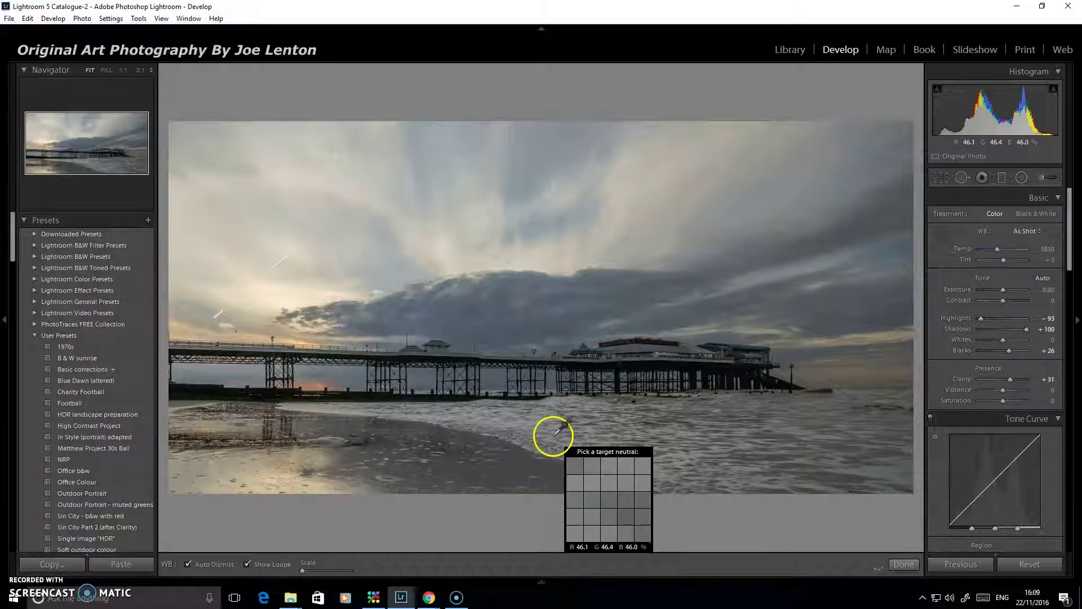
click(551, 433)
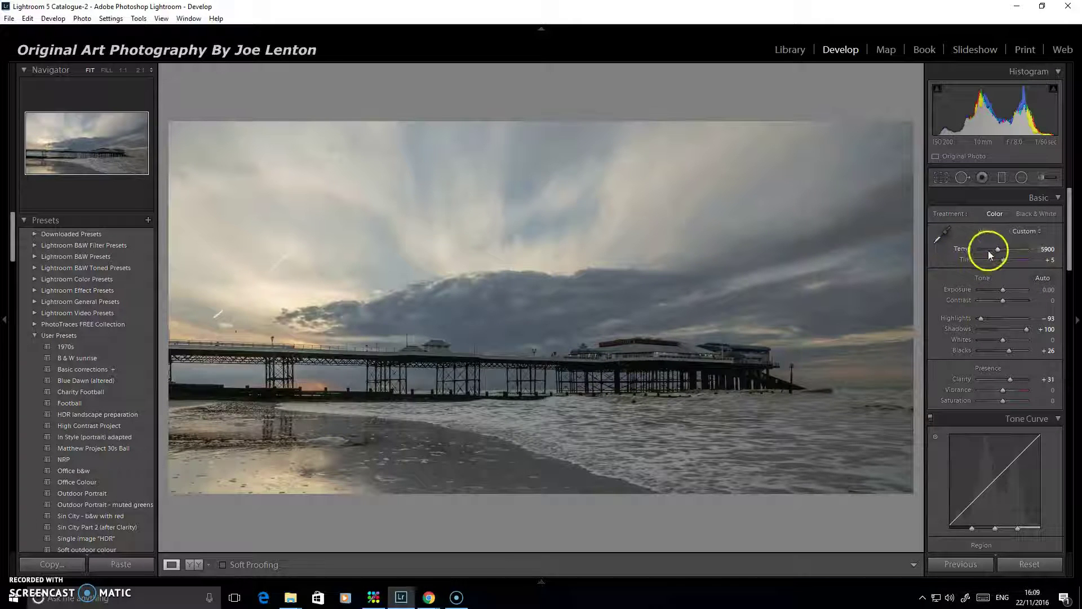
drag(997, 248, 1006, 252)
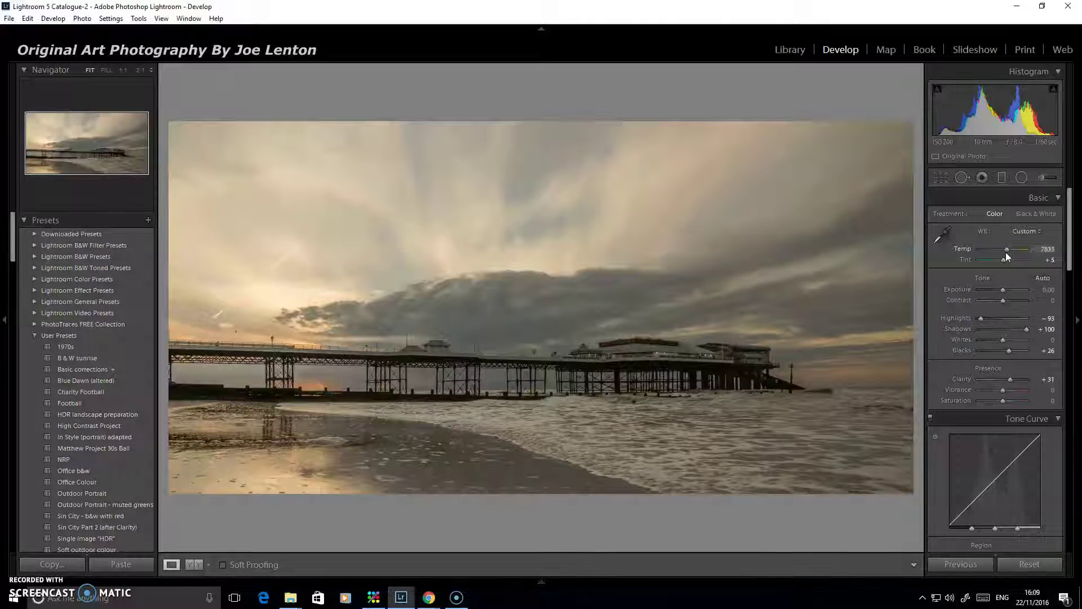
mouse_move(1006, 251)
mouse_down()
mouse_move(1017, 264)
mouse_move(1002, 263)
mouse_move(1034, 255)
mouse_move(1007, 260)
mouse_up()
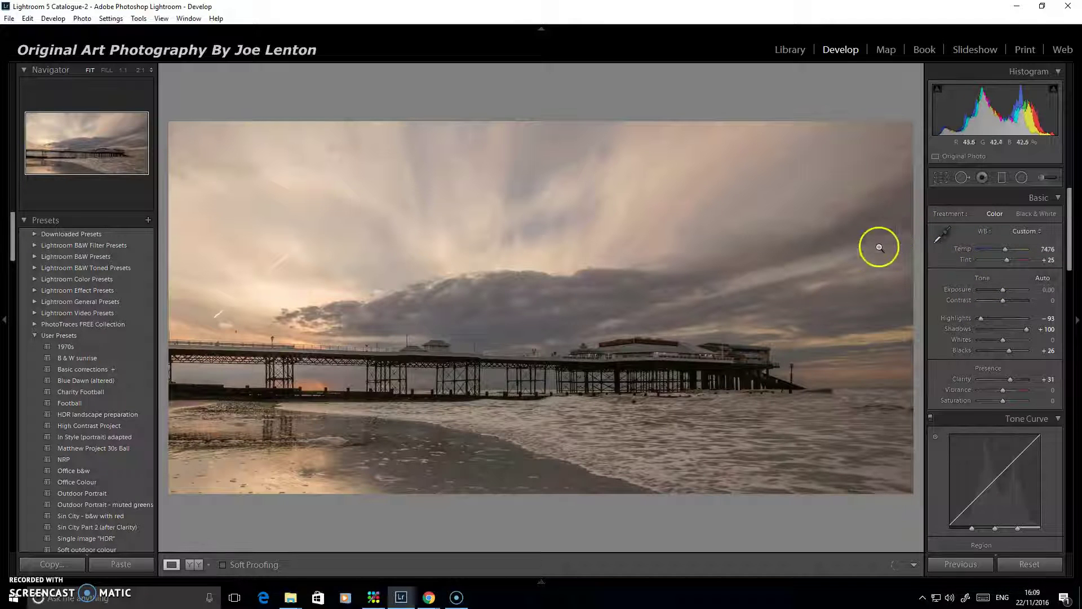
Tint the highlights with split toning at a Saturation of 6, keeping the Hue at 0.
drag(1069, 242, 1070, 351)
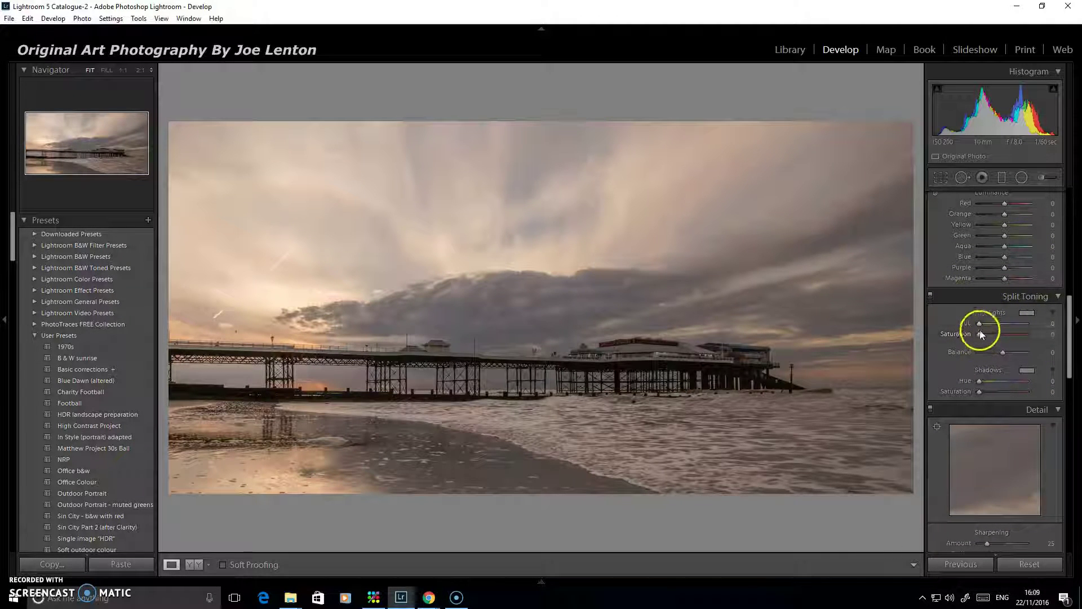
drag(979, 334, 986, 334)
mouse_move(985, 333)
mouse_down()
mouse_move(998, 333)
mouse_move(978, 334)
mouse_up()
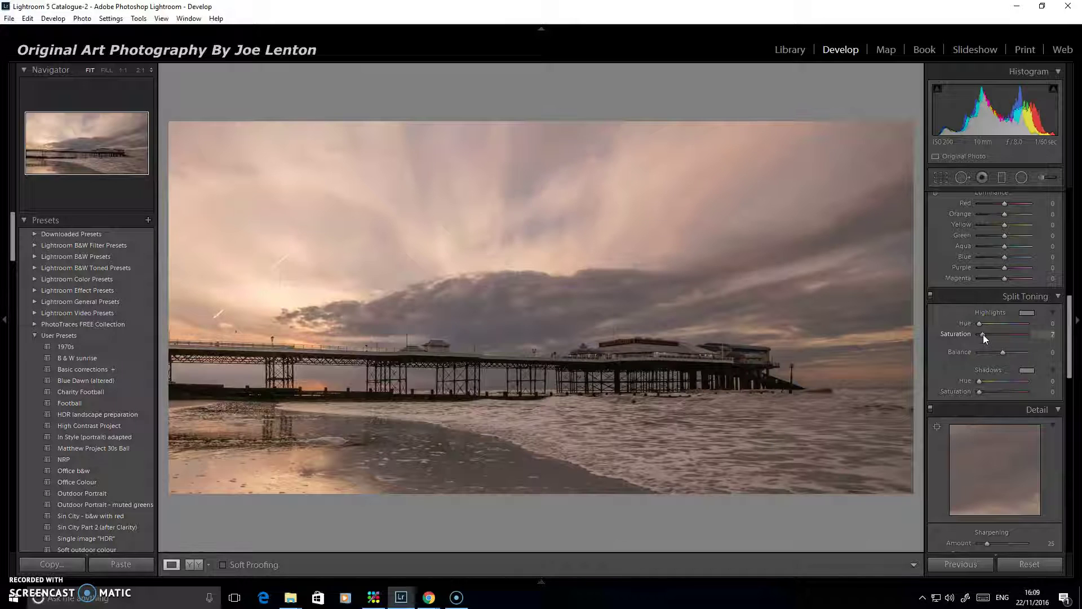
Compare the photo with and without the split toning, leaving the effect switched on.
click(931, 296)
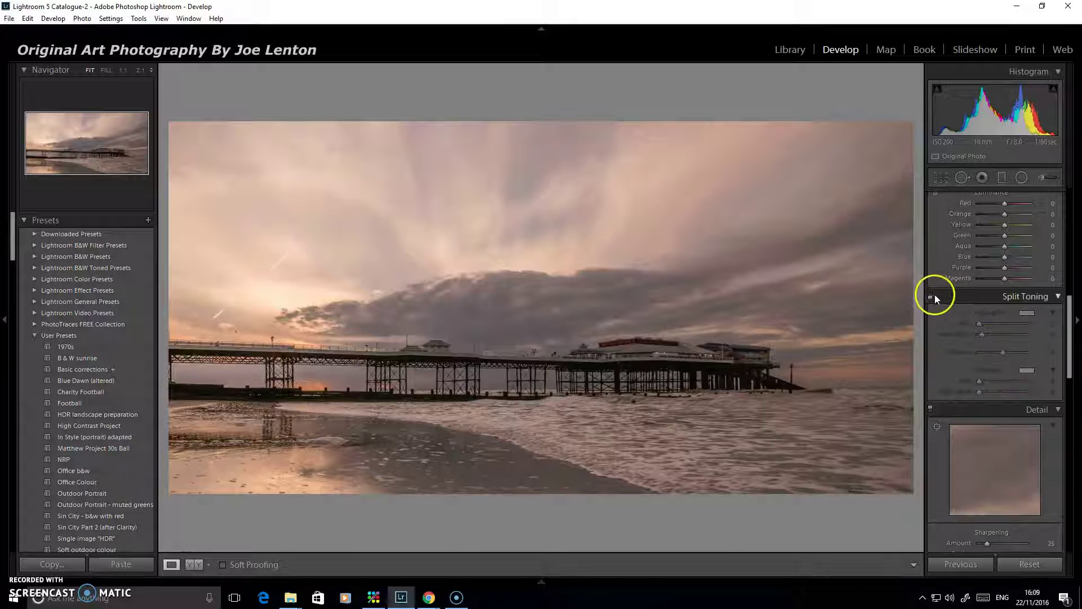
click(934, 296)
click(930, 296)
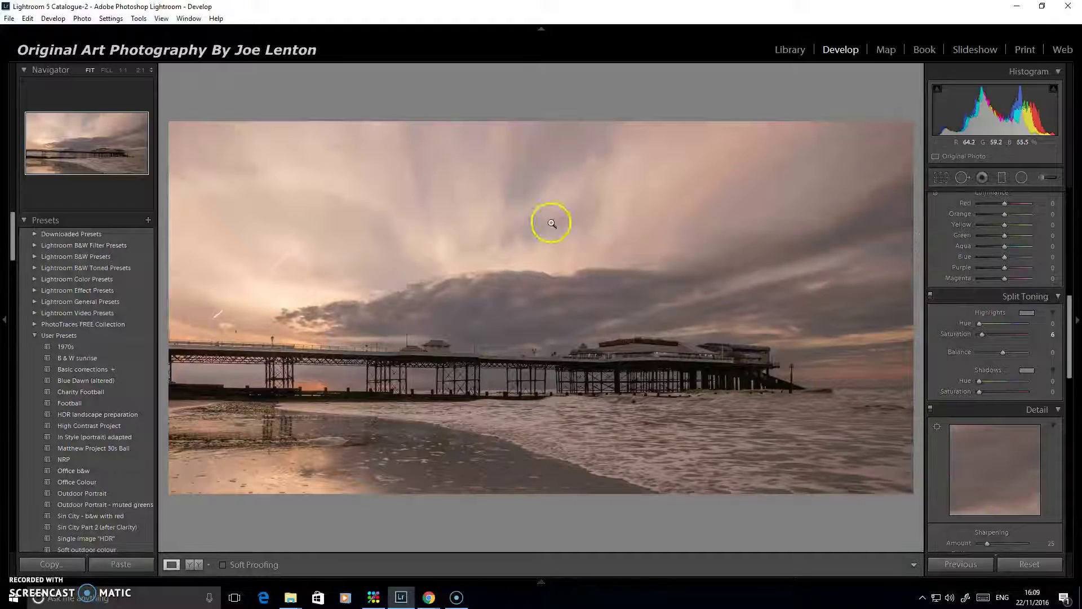
click(930, 295)
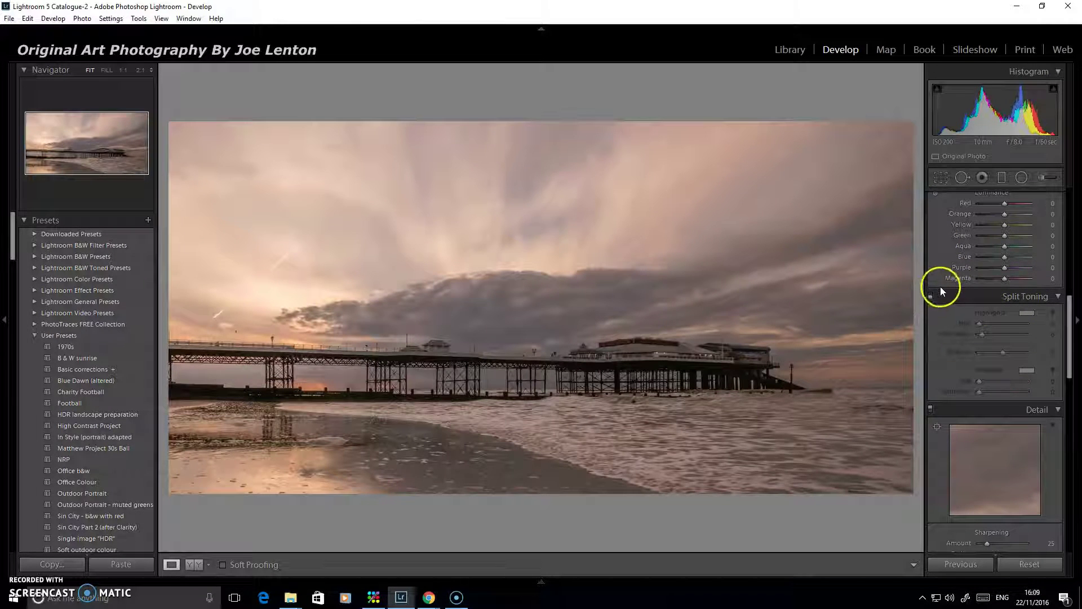
click(931, 294)
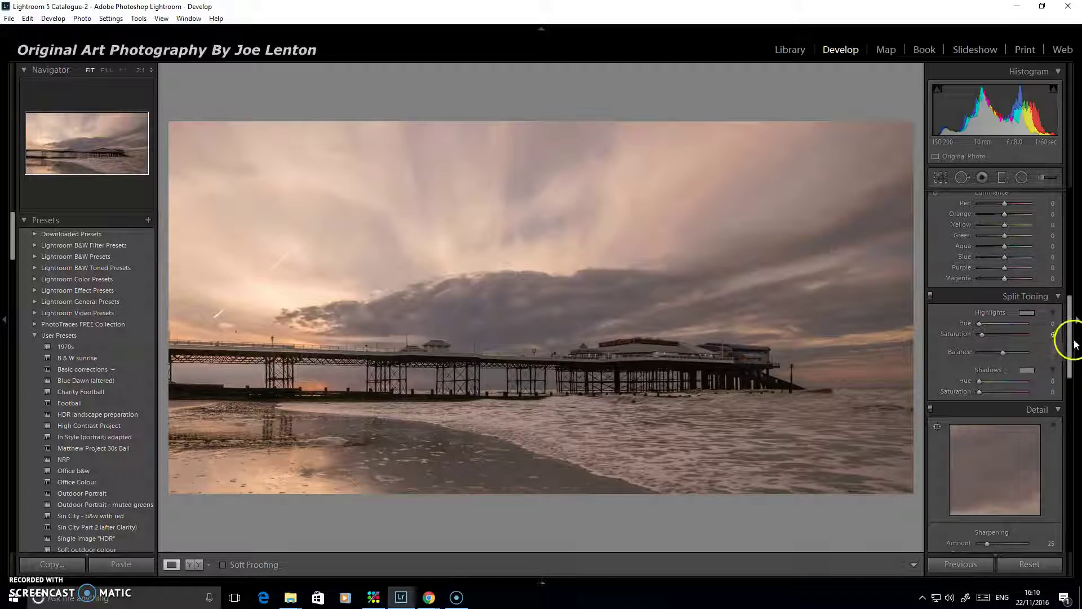
Add a graduated filter over the sky with Exposure −0.57 and Contrast 21, centred across the dark cloud above the pier.
drag(1070, 342, 1040, 179)
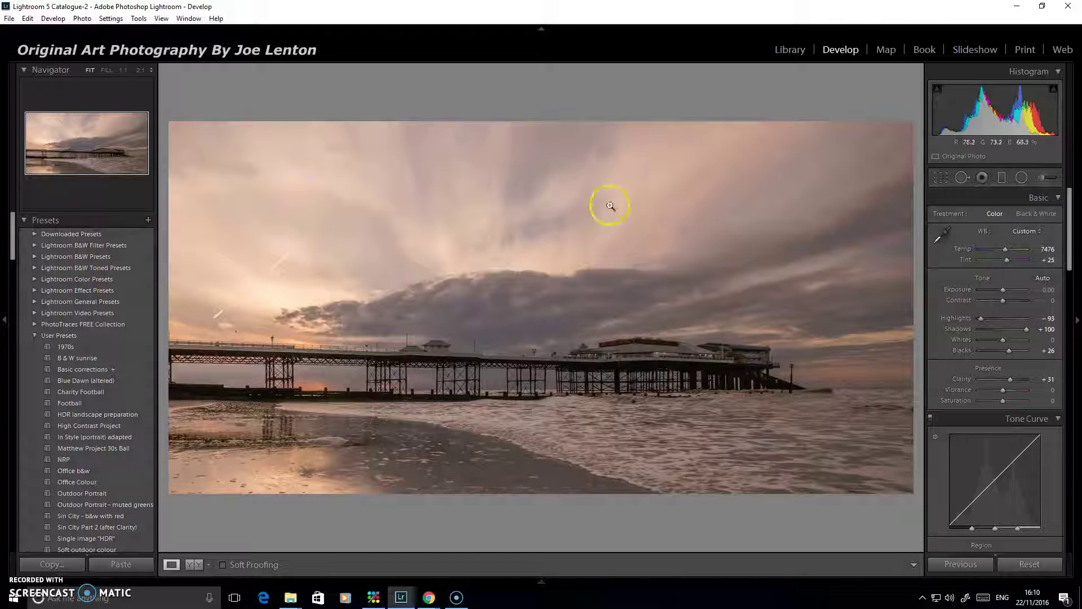
click(1001, 176)
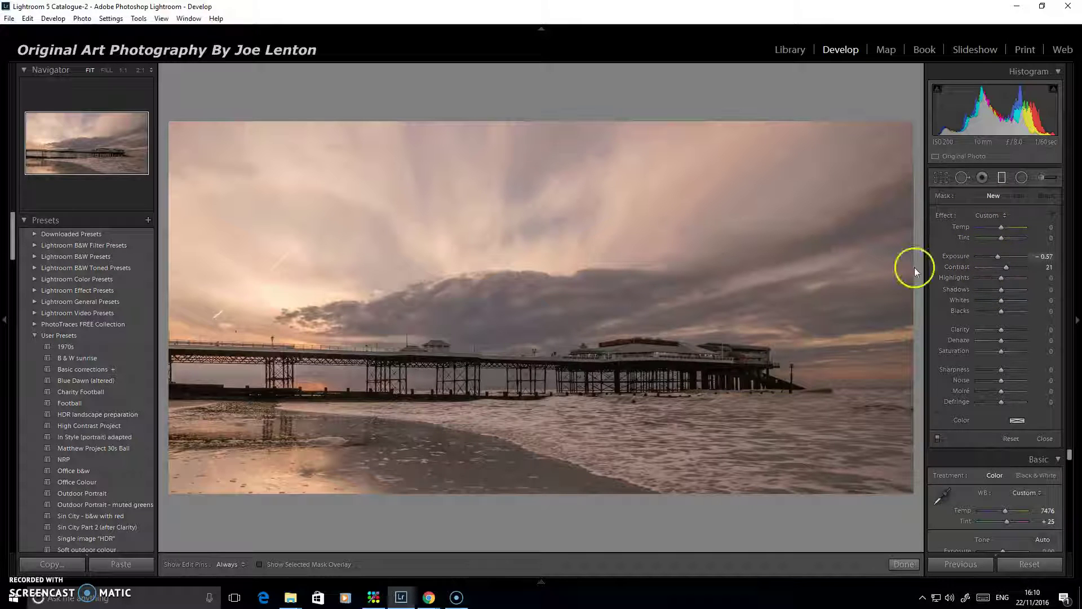
drag(517, 232, 519, 334)
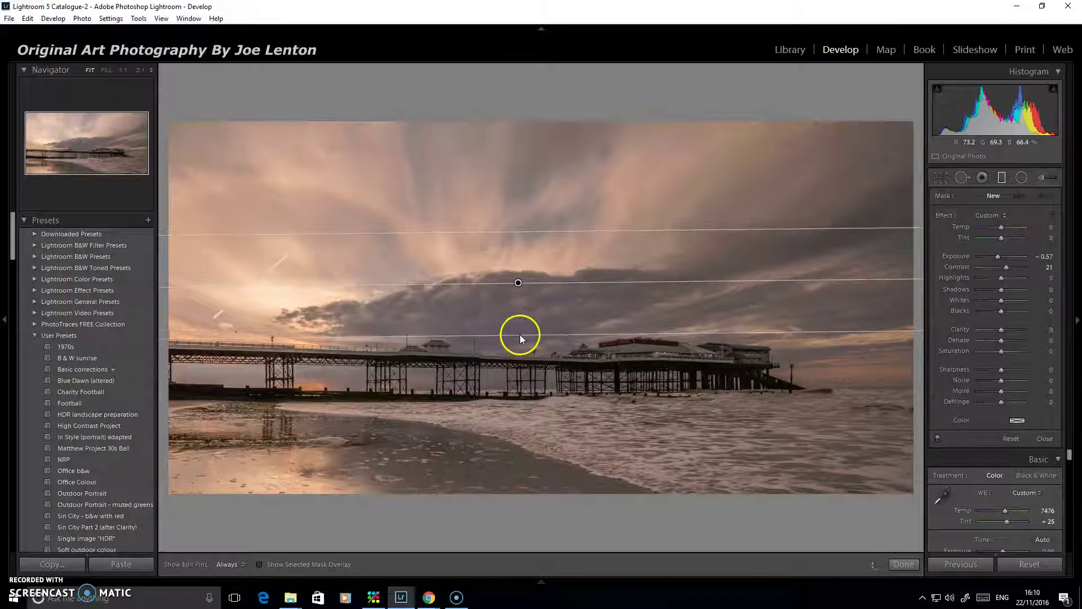
drag(519, 284, 523, 296)
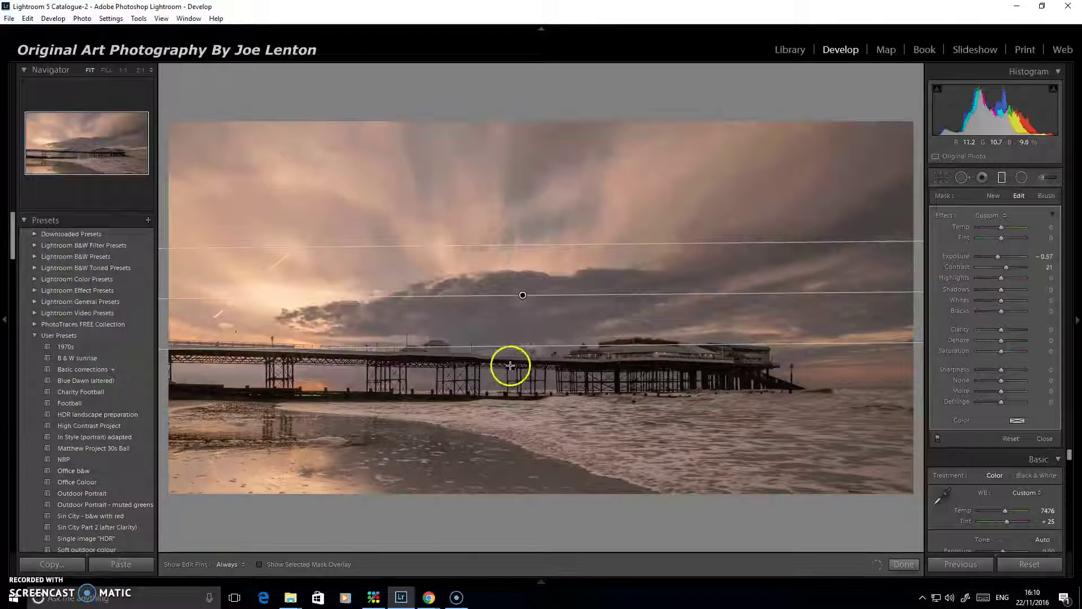
drag(523, 294, 527, 309)
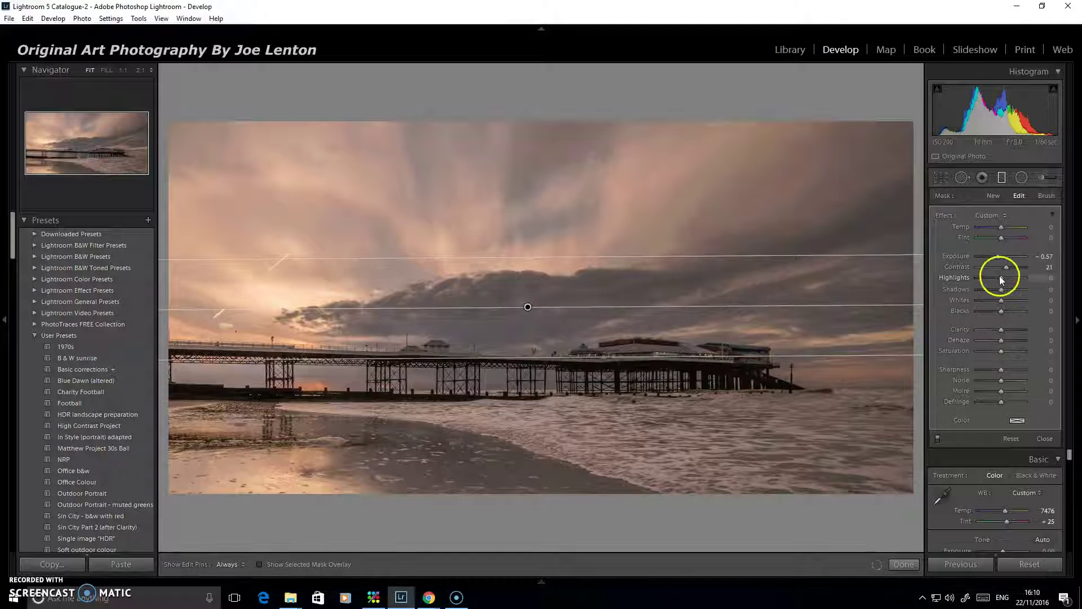
Set the sky filter's Highlights to −24 and Clarity to 55, raise its Contrast slightly, and finish the filter.
drag(999, 278, 990, 276)
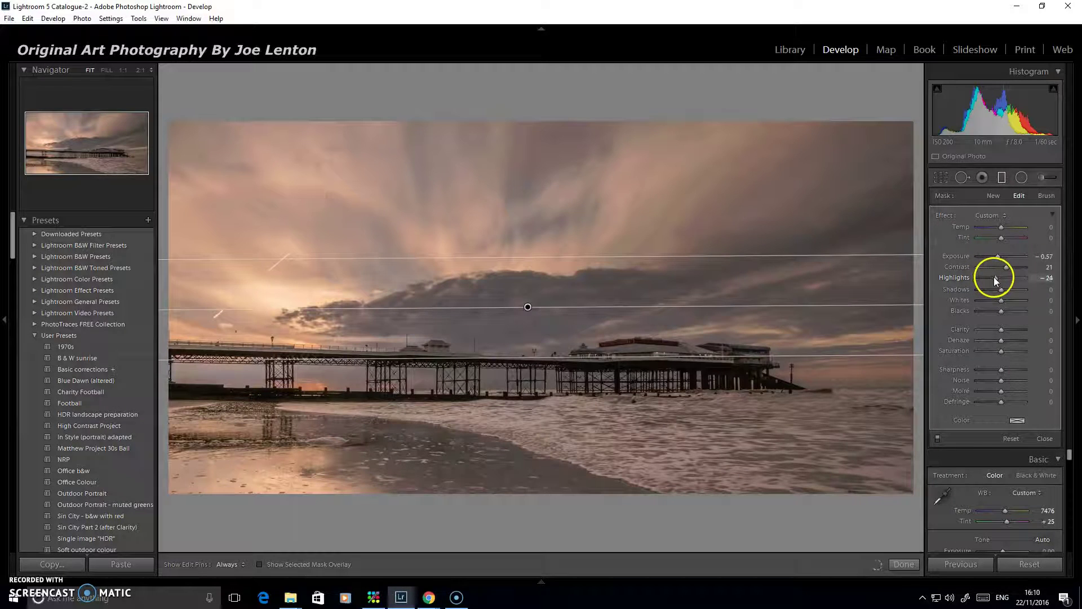
drag(1006, 328, 1013, 329)
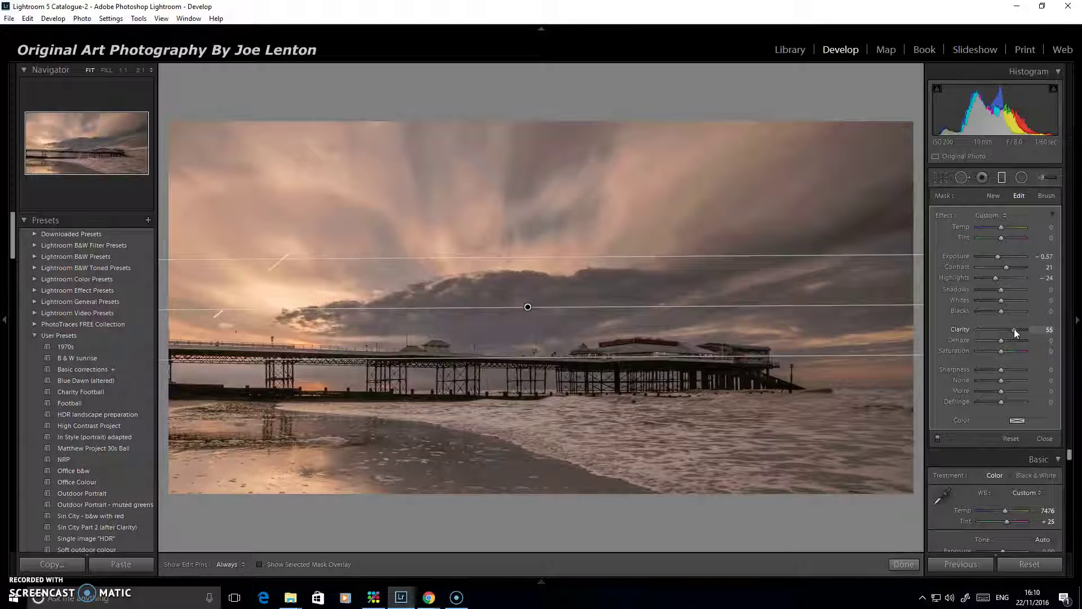
click(1006, 267)
drag(1007, 266, 1010, 272)
click(907, 566)
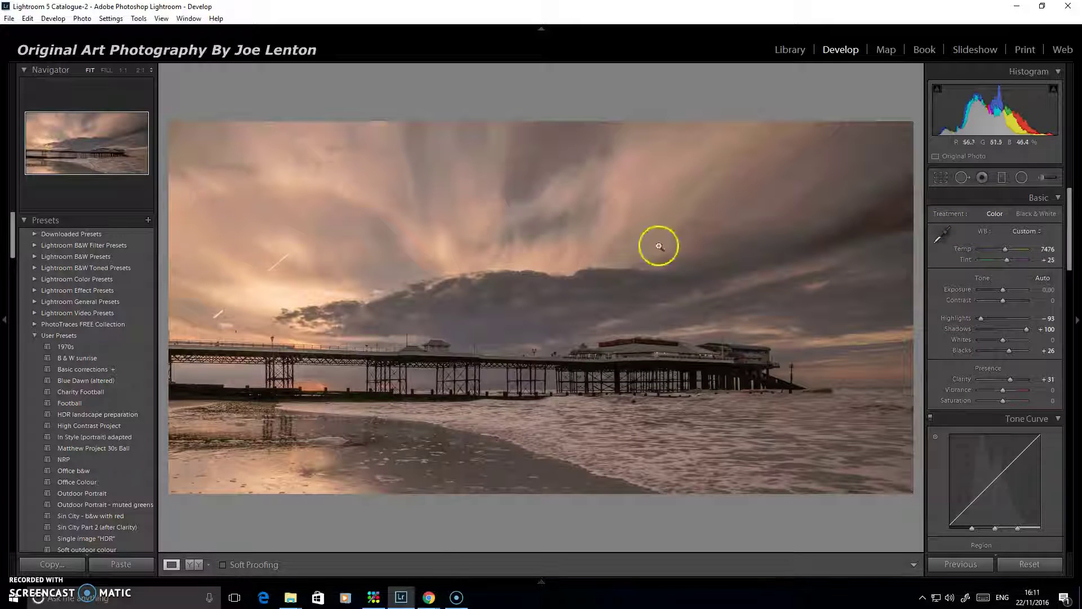
Add a second graduated filter across the upper sky with all settings reset except Clarity at 29.
click(1001, 178)
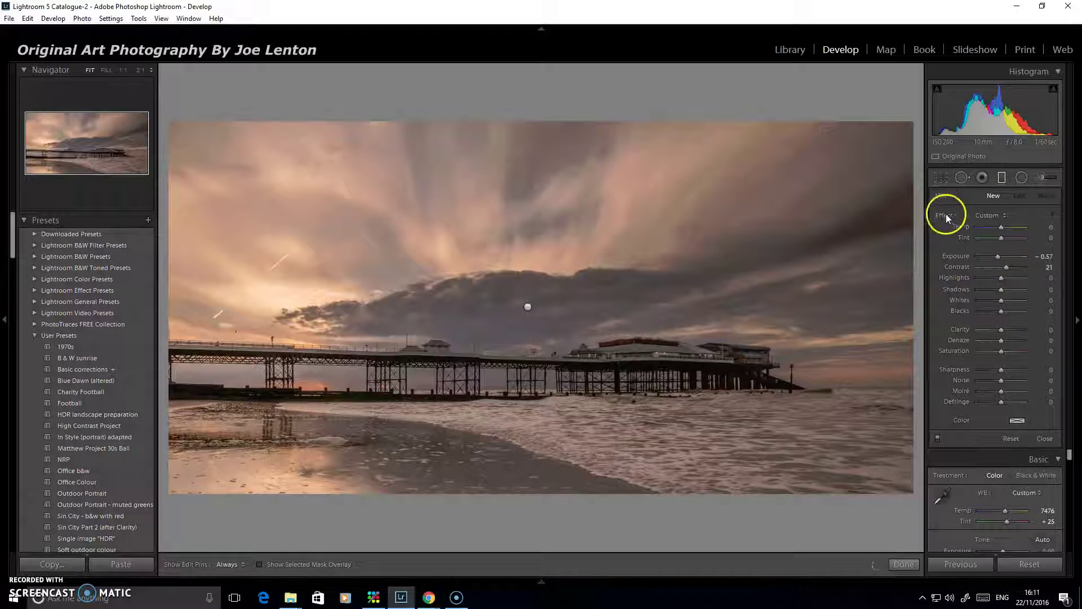
double_click(946, 215)
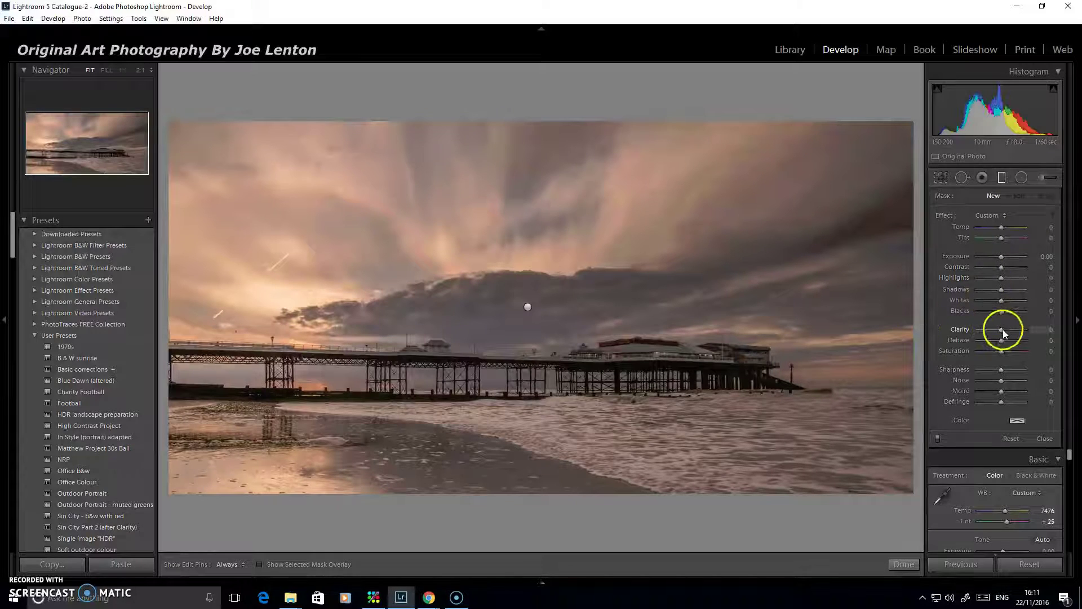
drag(1001, 329, 1008, 327)
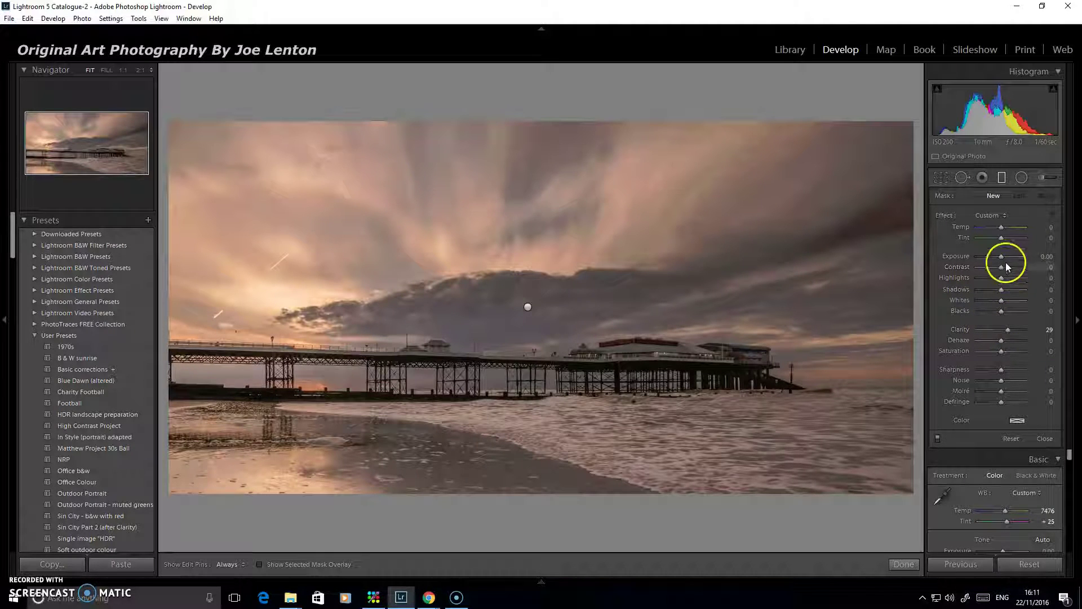
drag(525, 182, 526, 242)
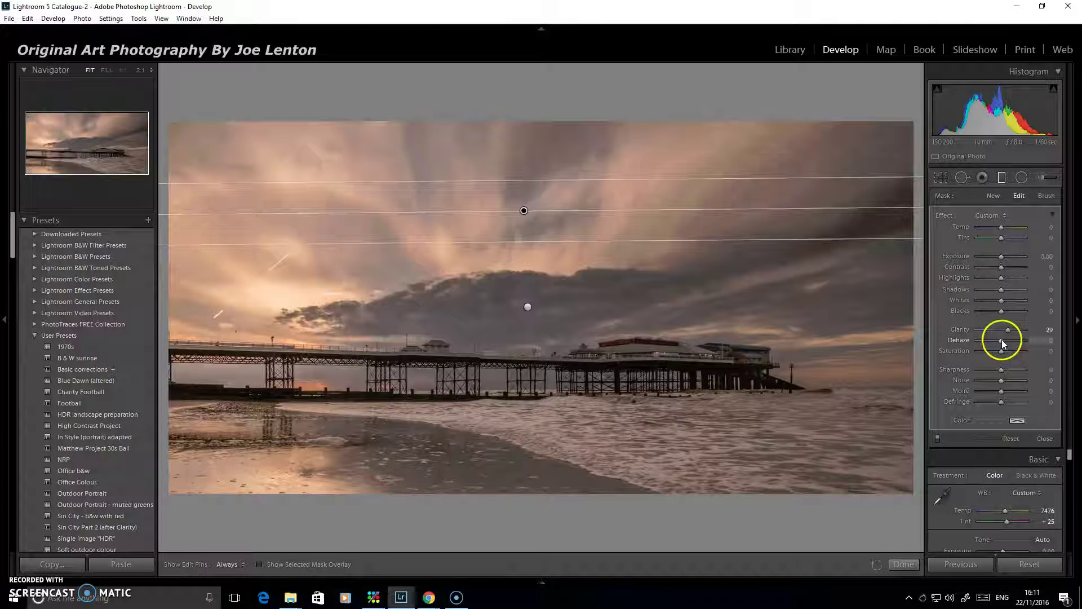
Try a Dehaze of 14 on the upper-sky graduated filter, and undo it.
drag(1008, 338, 1005, 338)
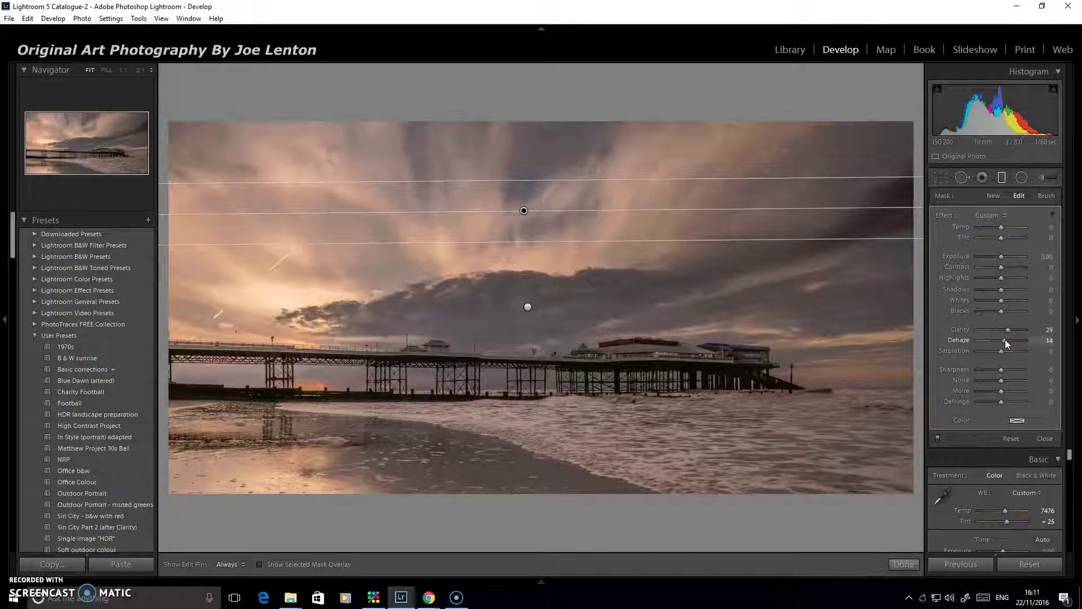
drag(1005, 340, 1005, 364)
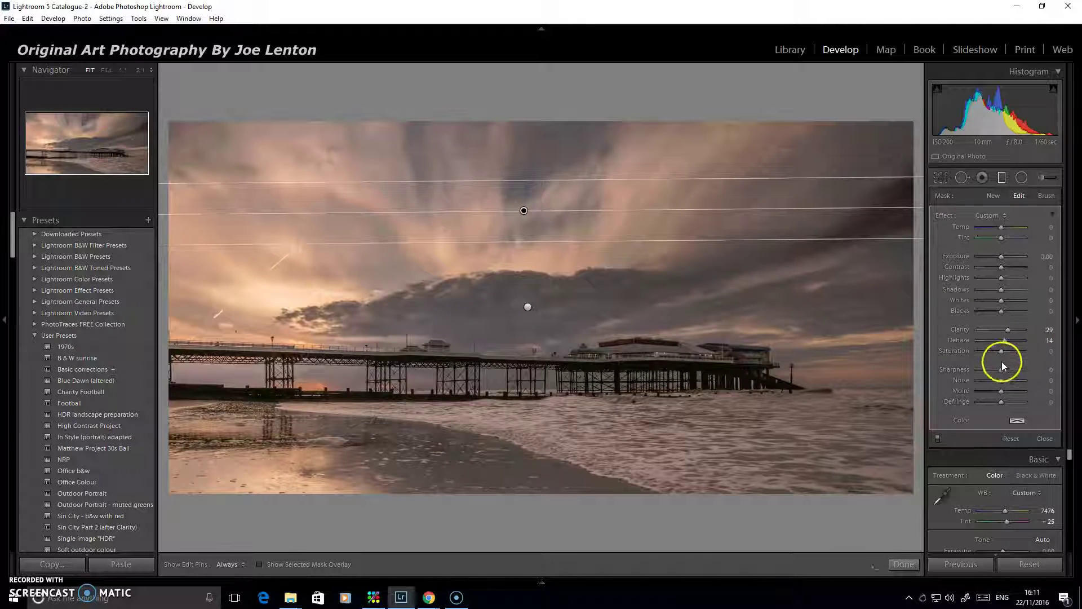
key(ctrl+z)
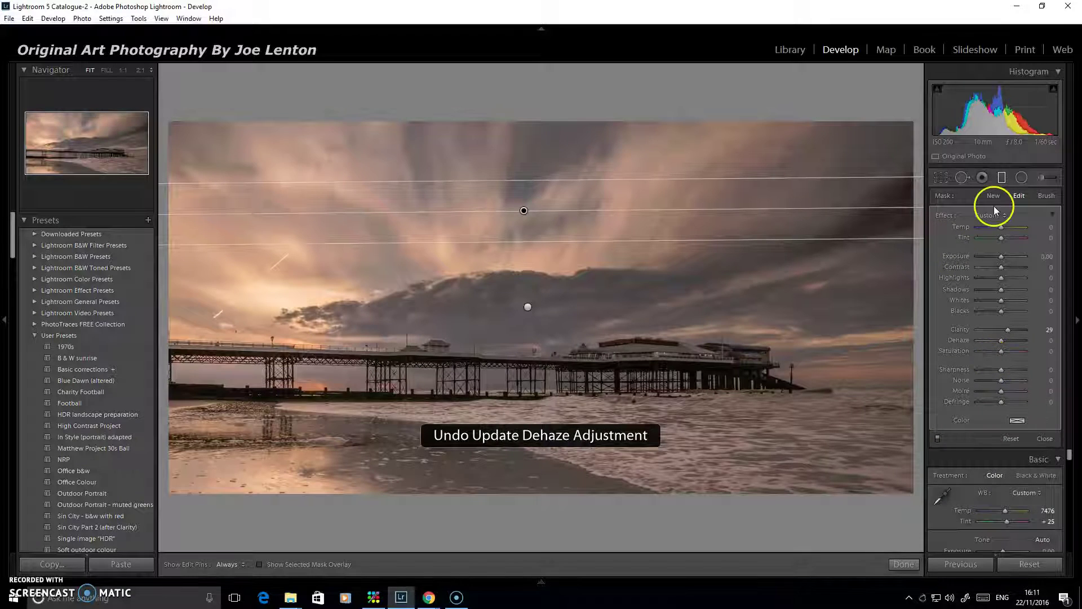
Set the upper-sky graduated filter's Contrast to 24 and finish the filter.
drag(1002, 265, 1009, 265)
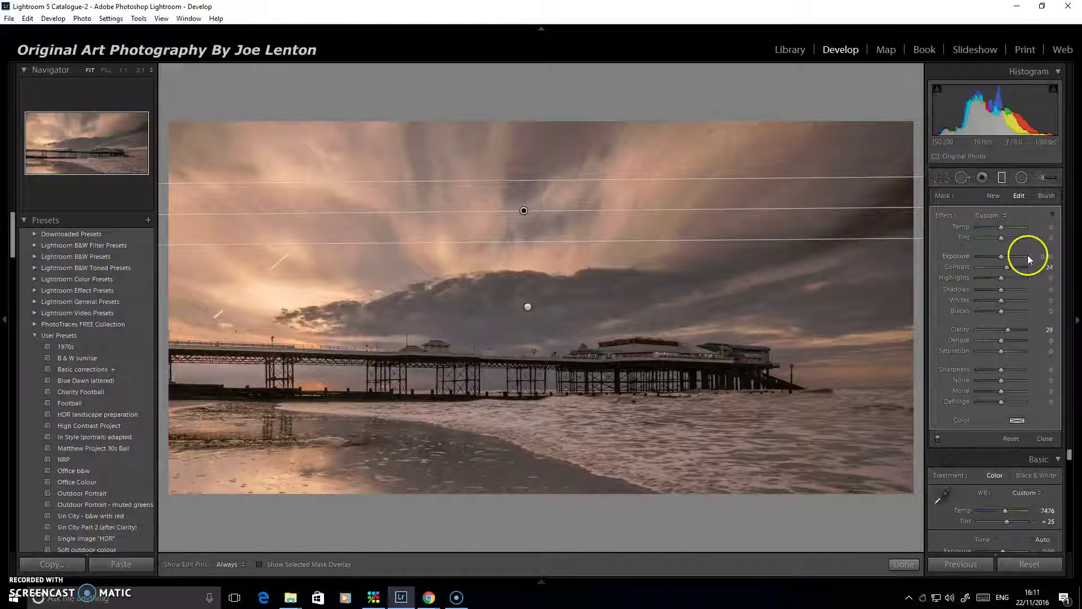
click(917, 559)
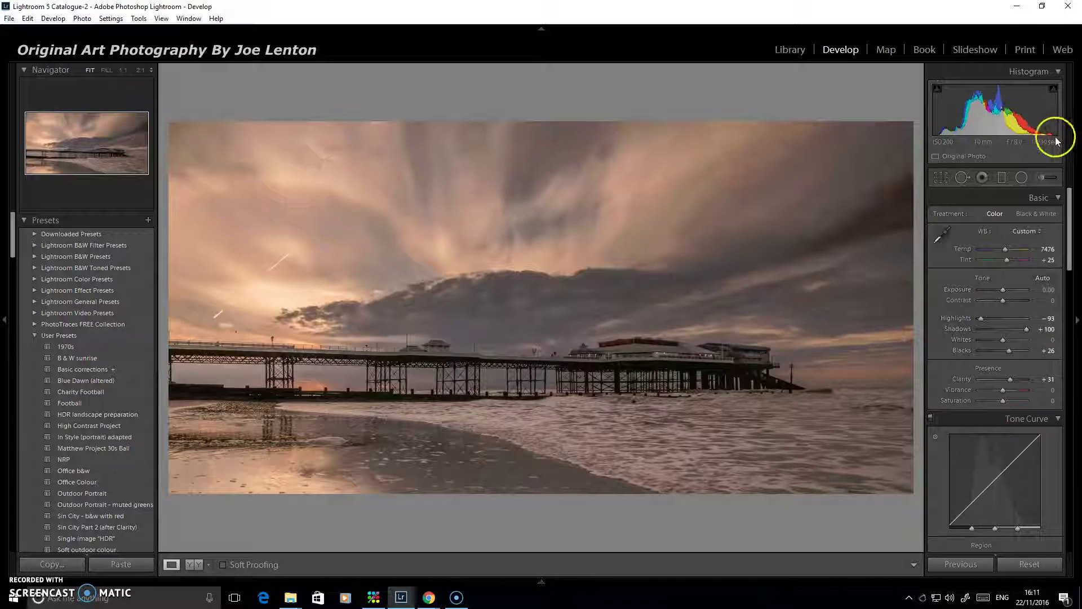
Set the photo's overall Exposure to +0.48 and the yellow Luminance to −11.
drag(1003, 290, 1008, 290)
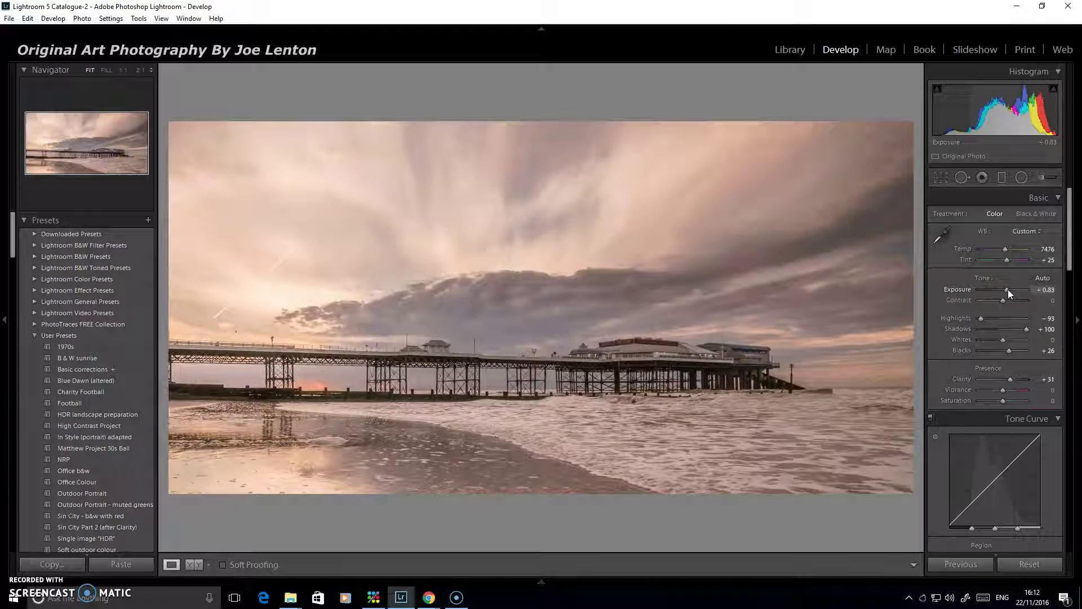
drag(1007, 289, 1005, 289)
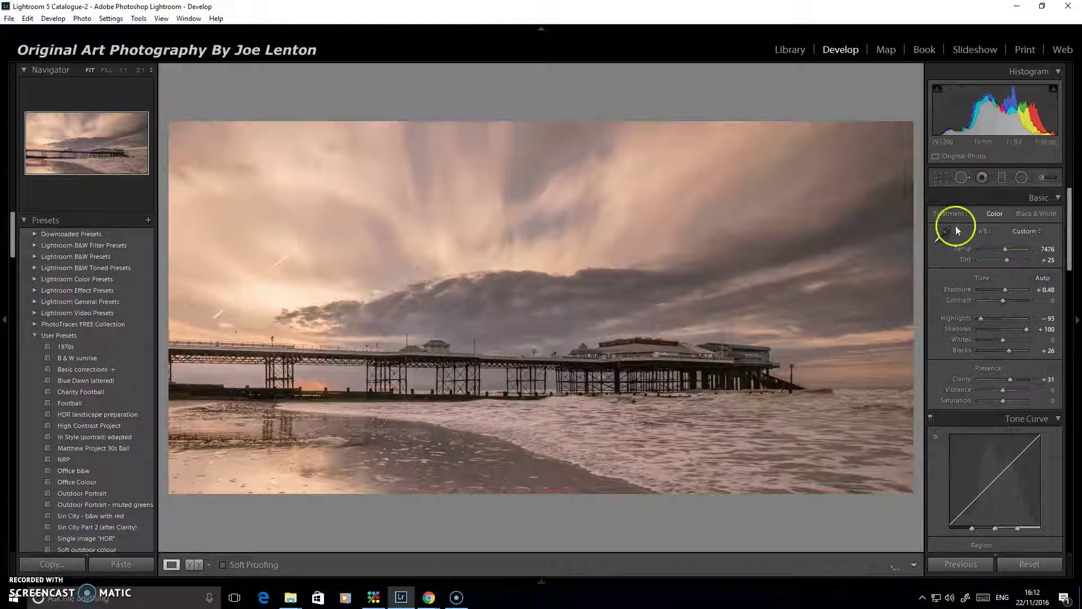
drag(1069, 227, 1065, 316)
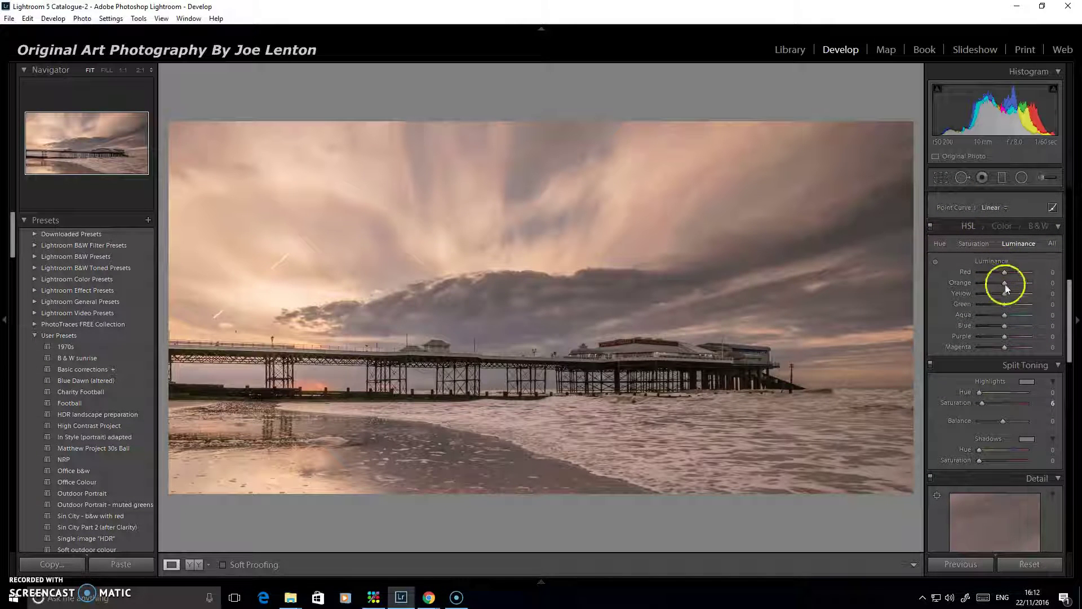
mouse_move(1005, 292)
mouse_down()
mouse_move(986, 286)
mouse_move(1001, 292)
mouse_up()
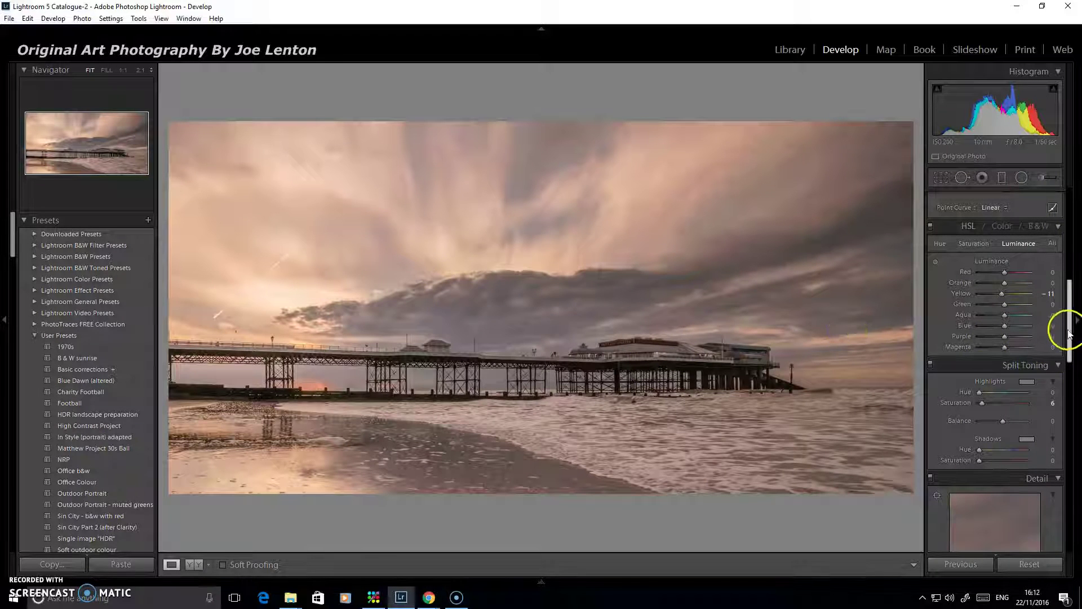
drag(1066, 333, 1045, 241)
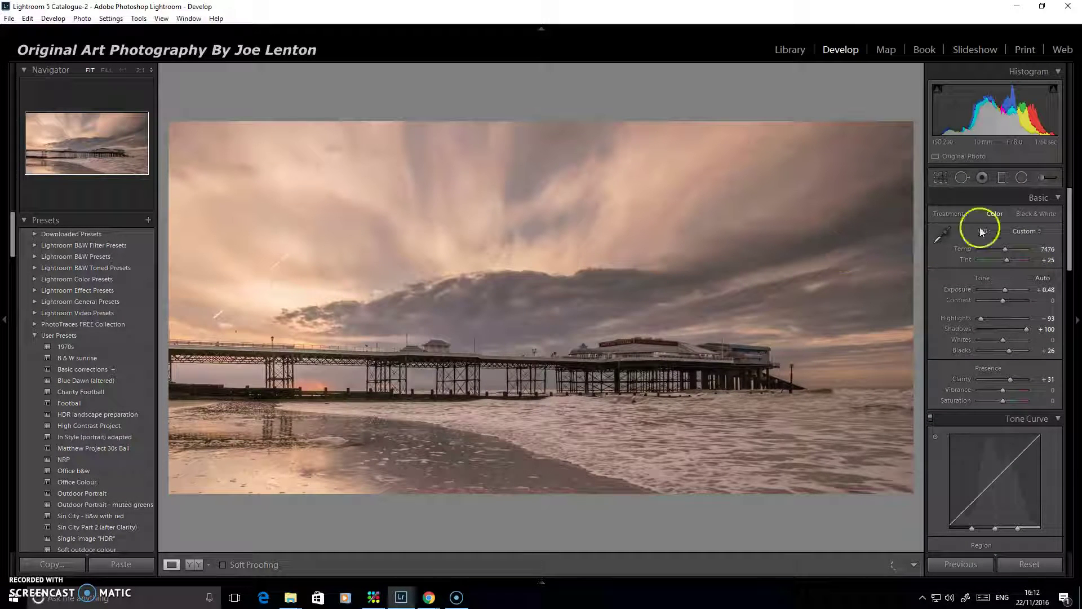
Add a large radial filter with Exposure −0.38 and Contrast 21, centred near the left tip of the dark cloud, and finish it.
click(1022, 178)
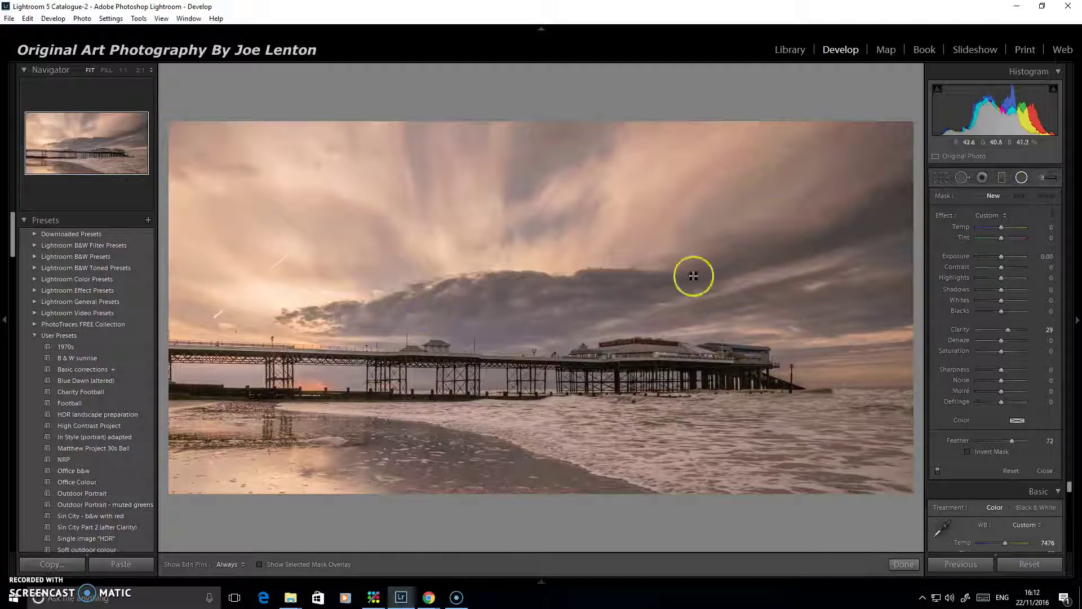
double_click(945, 216)
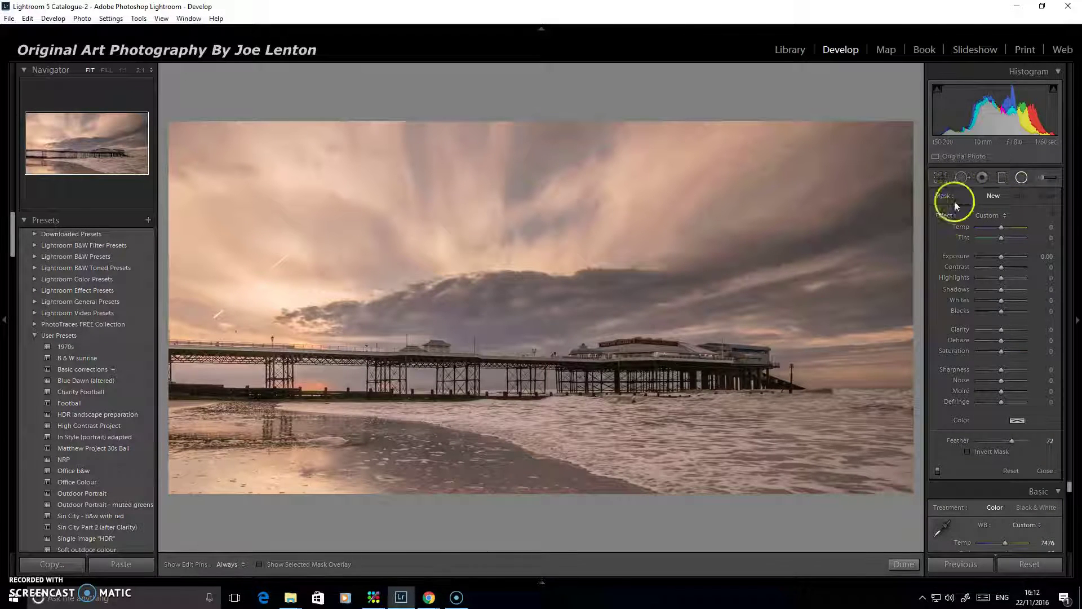
drag(1009, 254, 1000, 257)
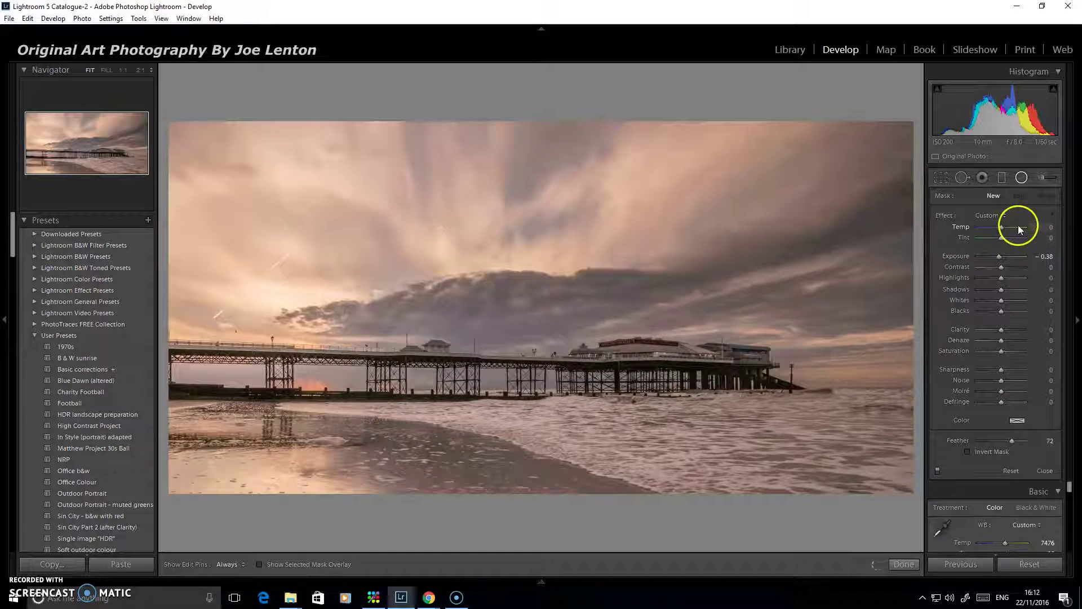
drag(1001, 269, 1006, 266)
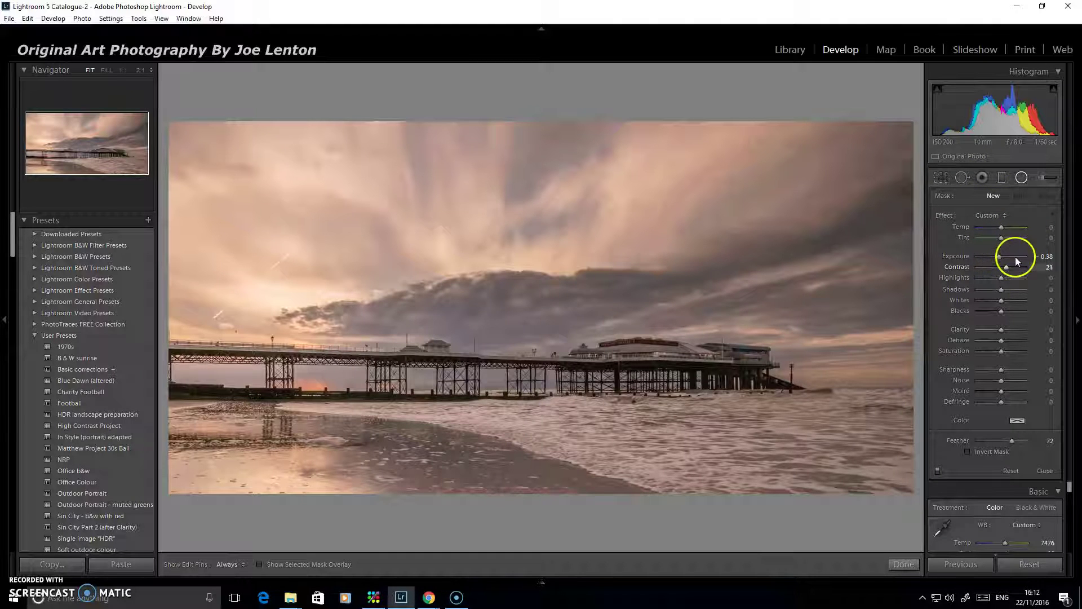
mouse_move(405, 302)
mouse_down()
mouse_move(268, 321)
mouse_move(256, 174)
mouse_move(179, 157)
mouse_move(150, 137)
mouse_move(176, 80)
mouse_move(125, 90)
mouse_move(132, 63)
mouse_up()
drag(411, 319, 386, 295)
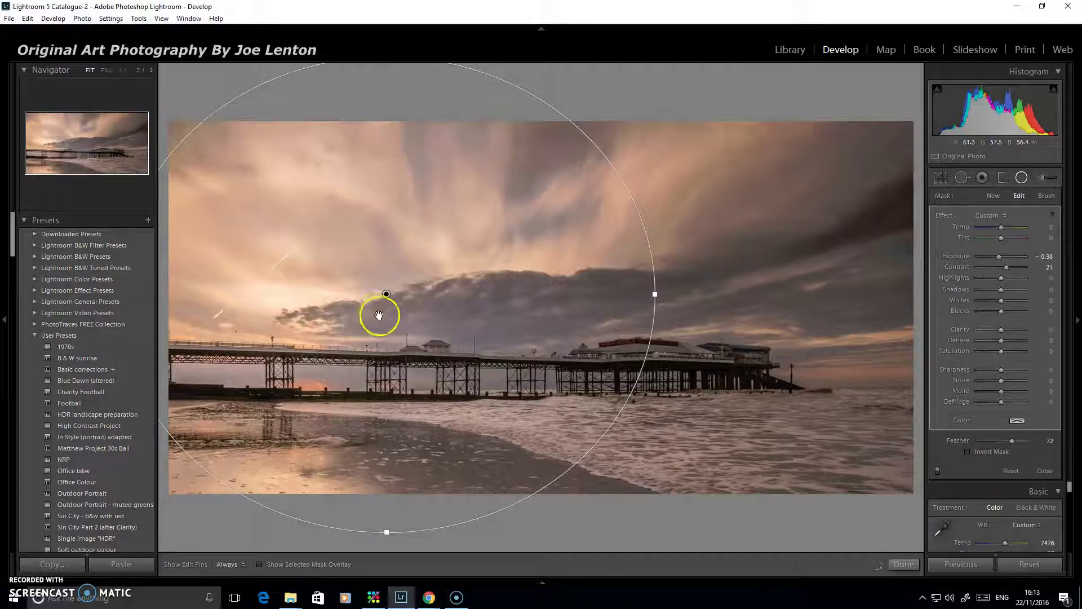
drag(386, 296, 344, 299)
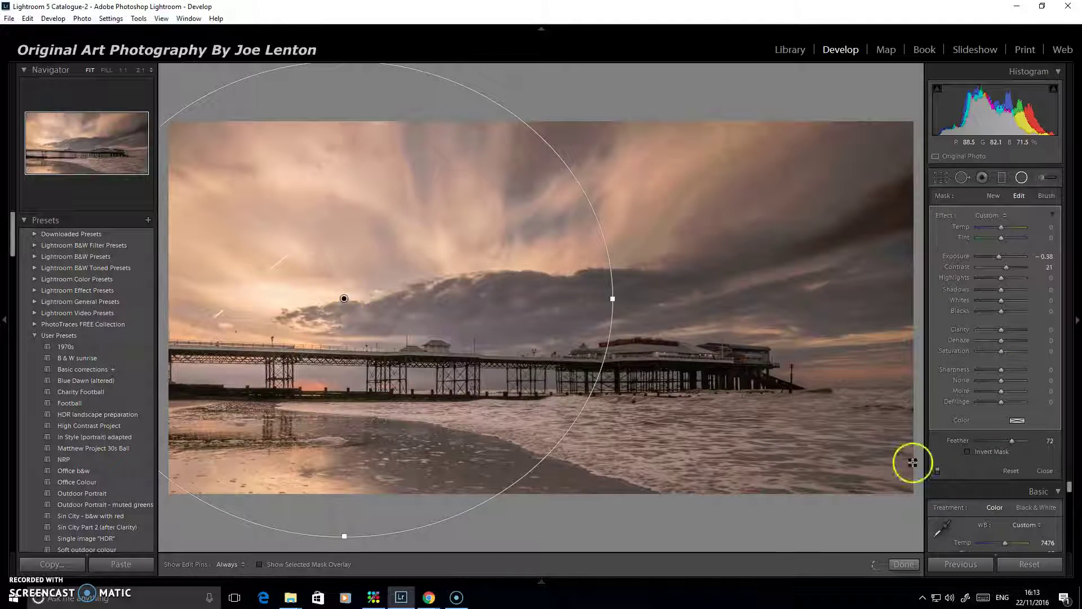
click(911, 566)
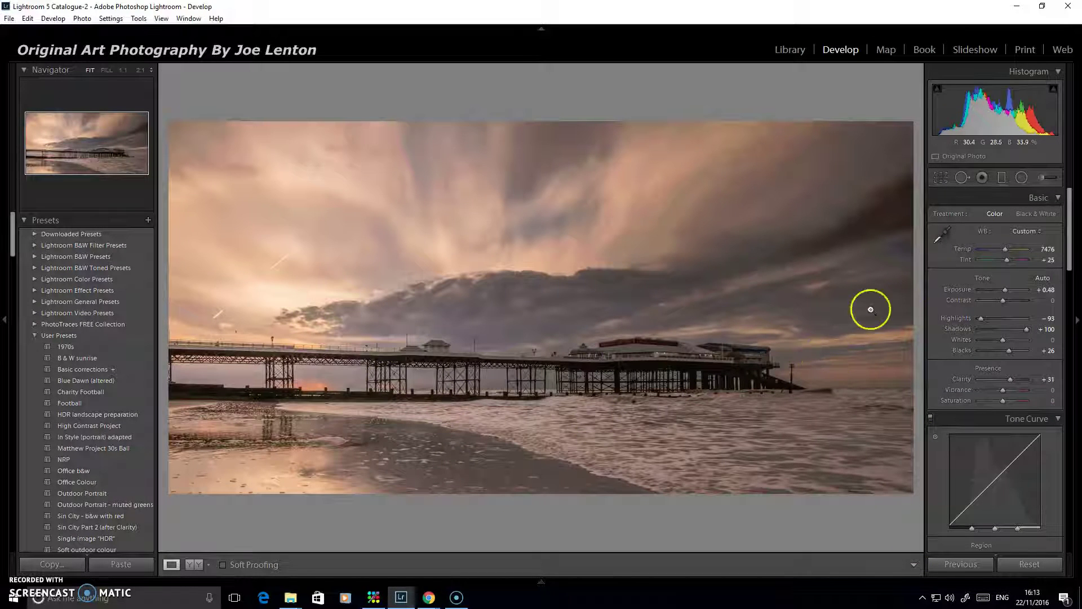
Add a smaller, slightly tilted elliptical radial filter around the bright sky and pier's left half, with Exposure −0.09 and Contrast 0.
click(1021, 178)
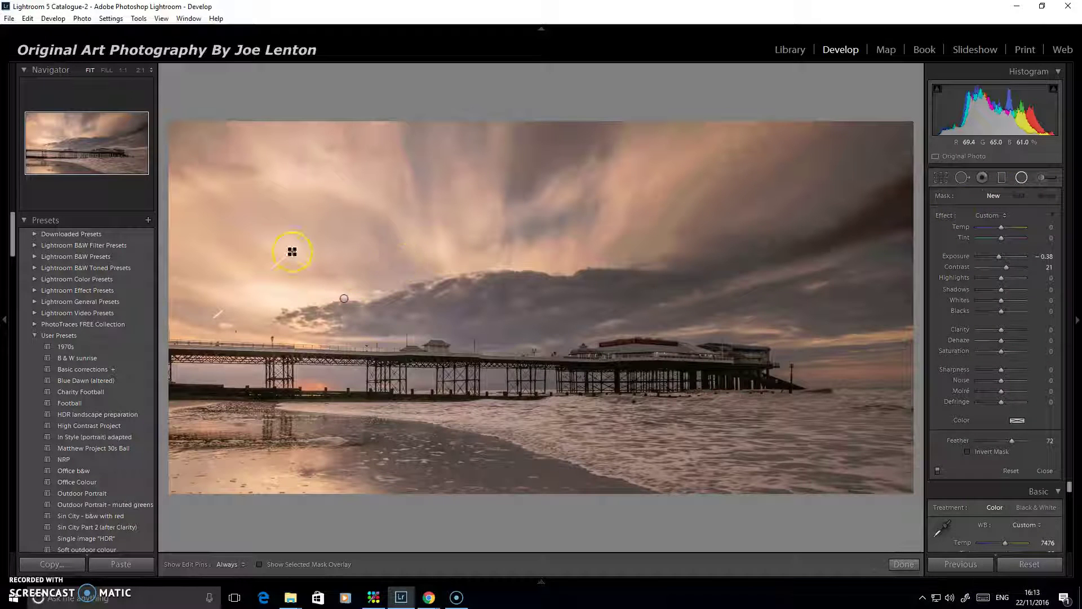
mouse_move(417, 318)
mouse_down()
mouse_move(251, 229)
mouse_move(225, 198)
mouse_move(150, 210)
mouse_move(189, 216)
mouse_up()
drag(647, 304, 637, 281)
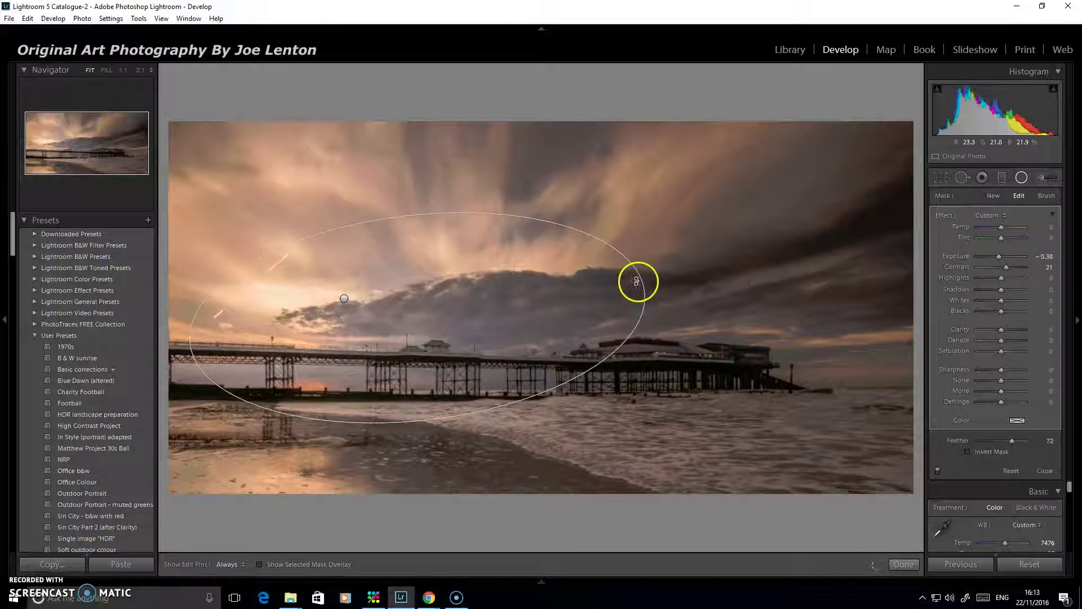
drag(417, 316, 369, 303)
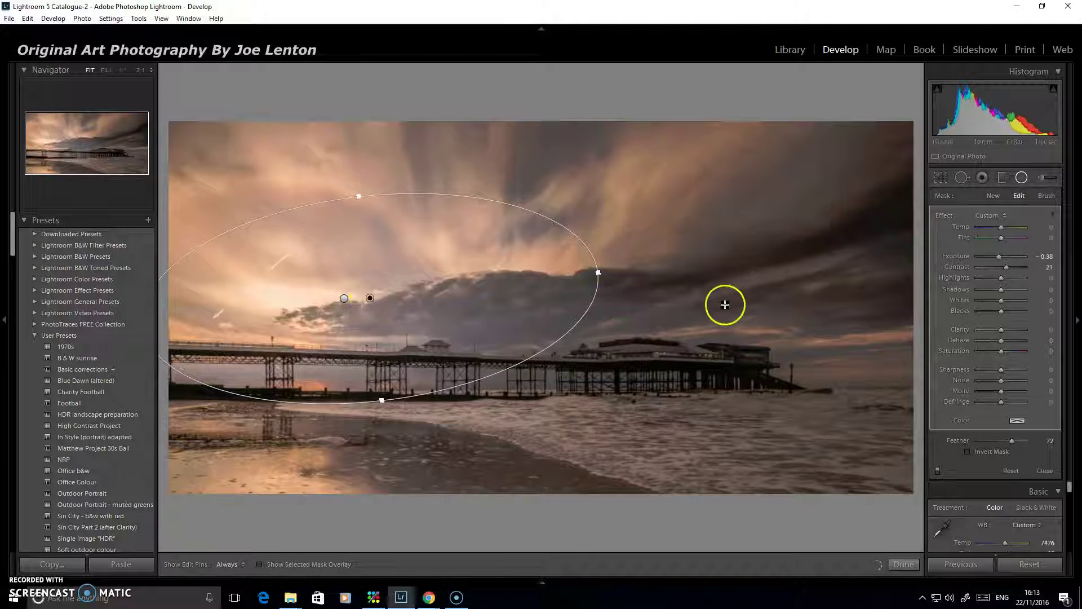
double_click(1006, 266)
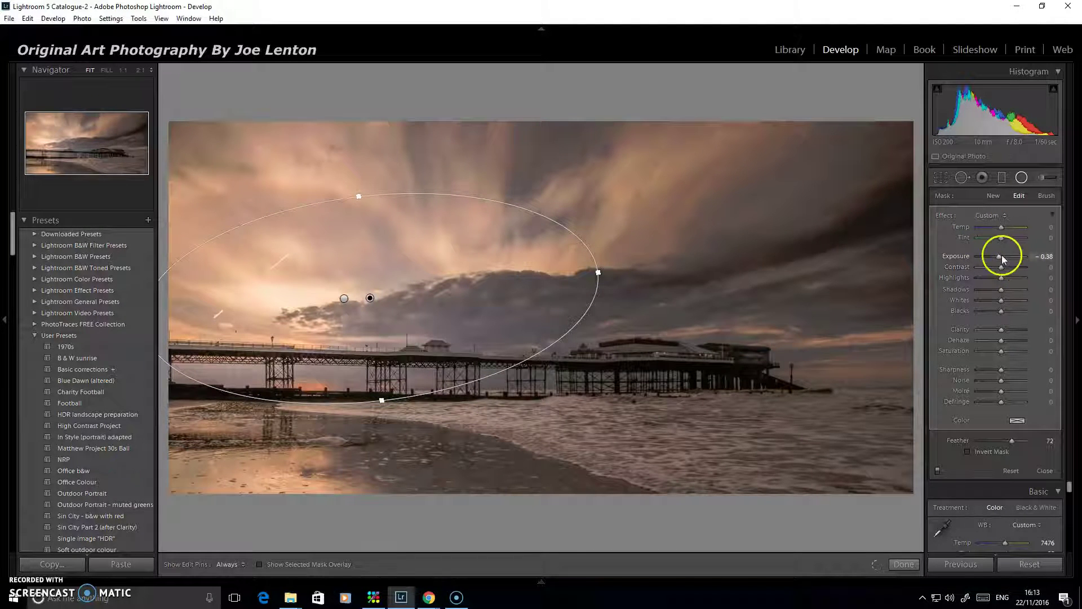
mouse_move(999, 252)
mouse_down()
mouse_move(1007, 255)
mouse_move(998, 259)
mouse_up()
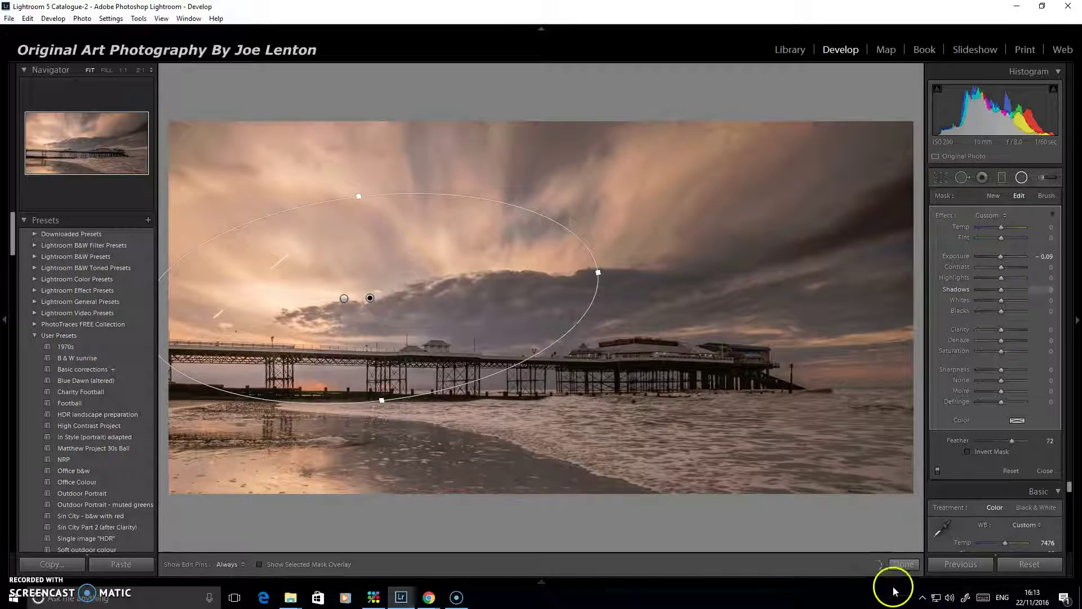
click(903, 564)
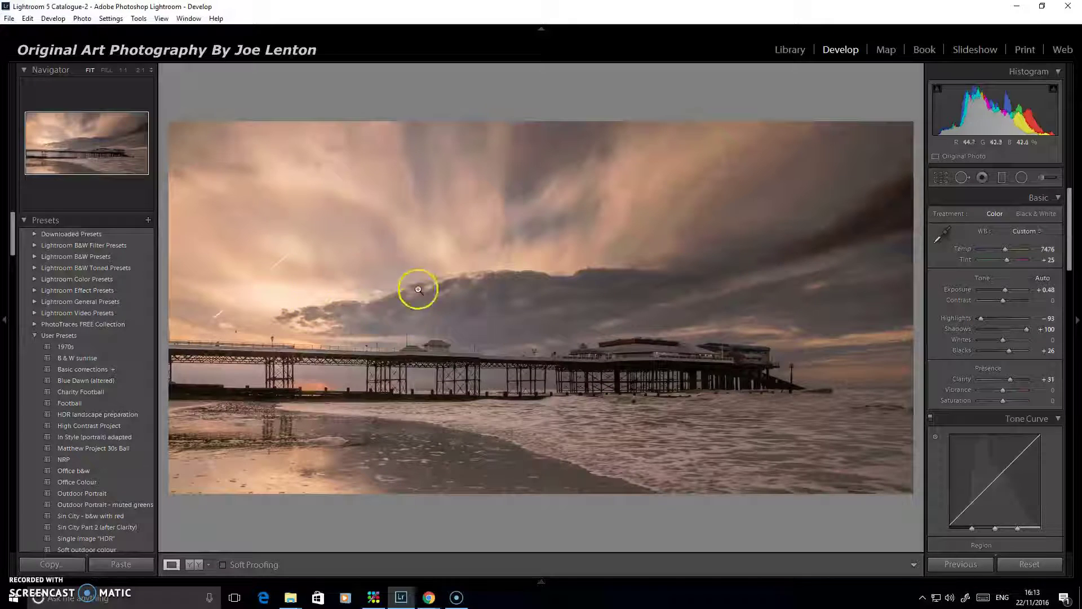
Darken the dark cloud above the pier with the Adjustment Brush at Exposure −0.48, with all other effects reset.
click(1047, 178)
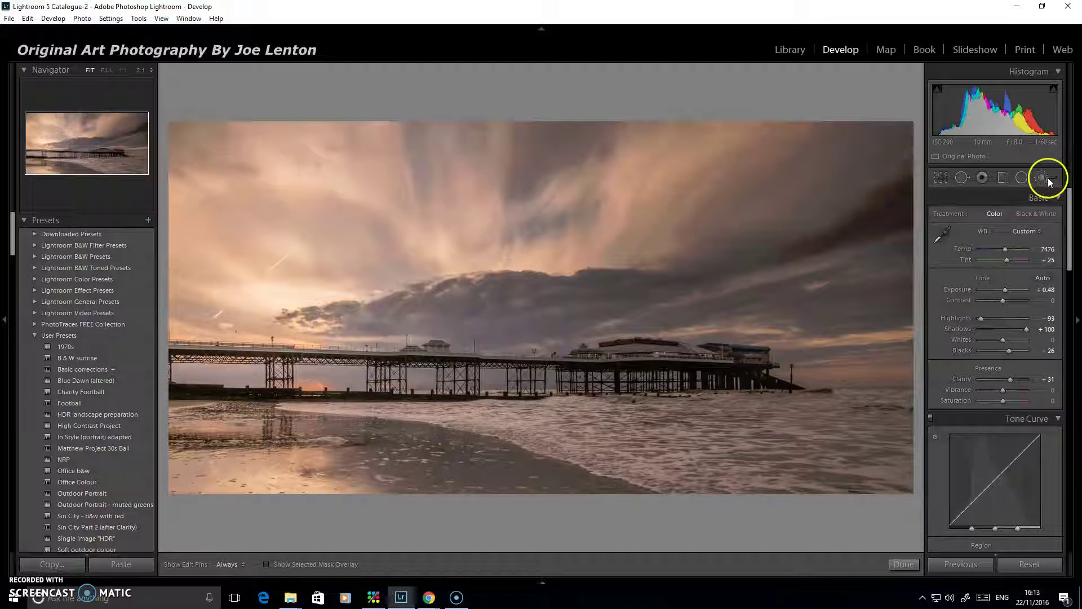
double_click(956, 215)
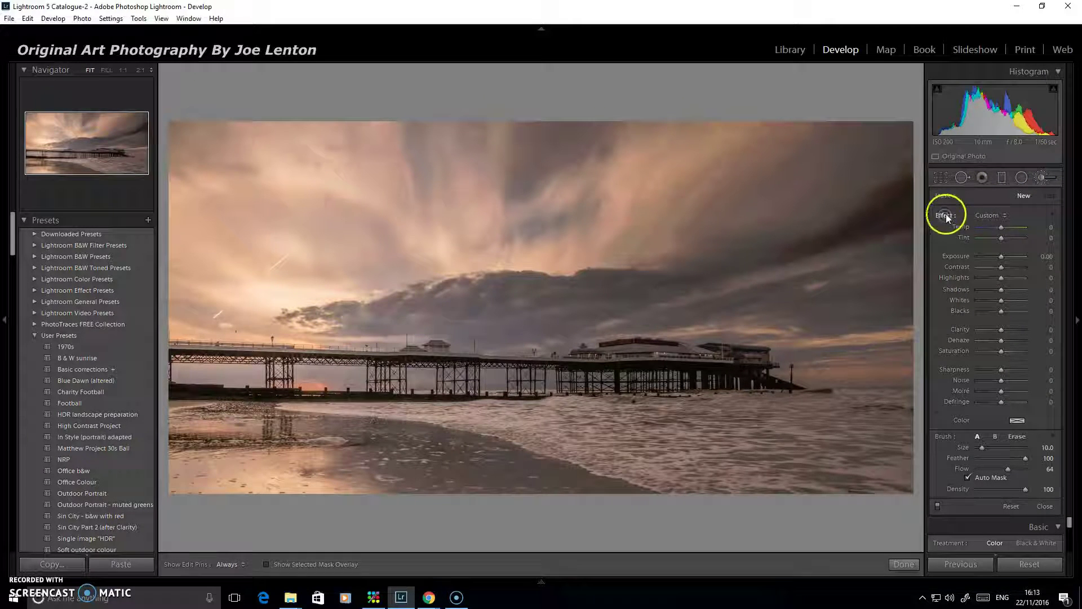
mouse_move(1001, 257)
mouse_down()
mouse_move(1037, 257)
mouse_move(999, 255)
mouse_up()
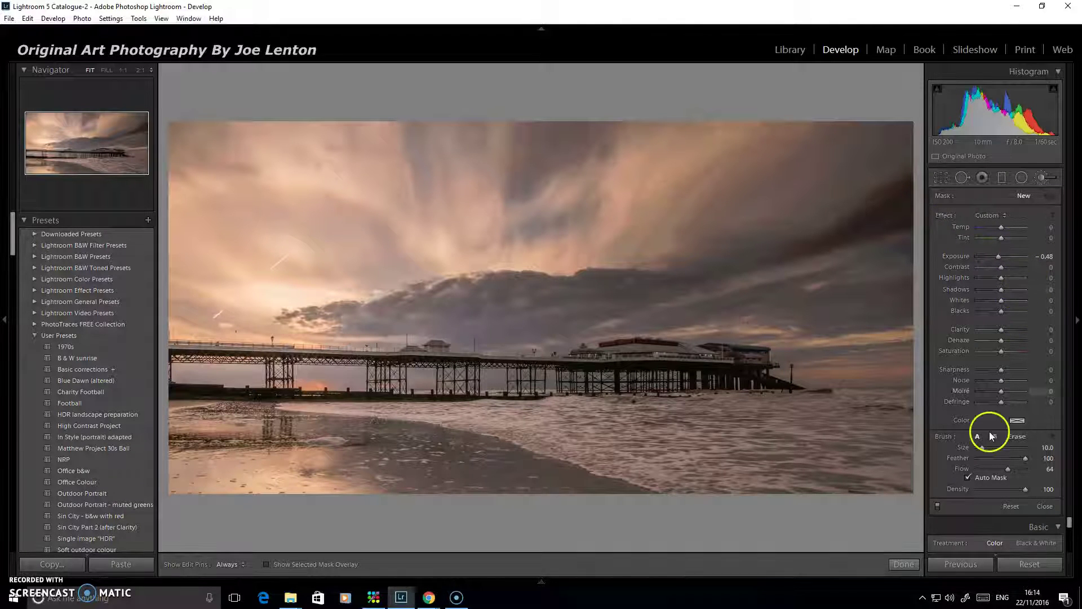
mouse_move(465, 307)
mouse_down()
mouse_move(355, 319)
mouse_move(441, 310)
mouse_move(473, 292)
mouse_move(638, 283)
mouse_move(632, 297)
mouse_move(508, 316)
mouse_move(492, 311)
mouse_move(642, 290)
mouse_up()
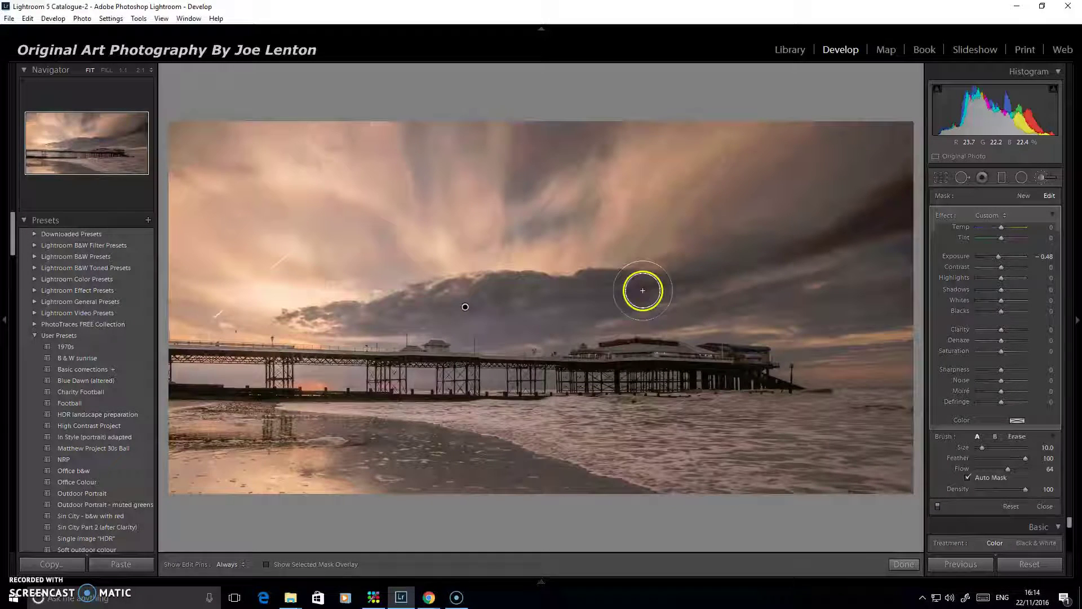
click(904, 564)
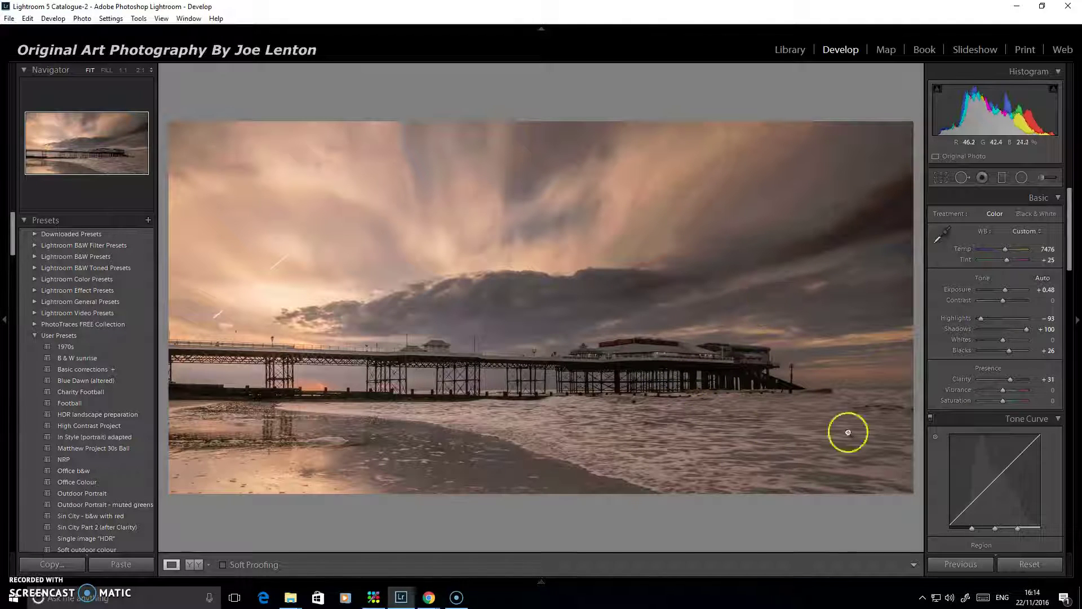
Try stronger Vibrance and then stronger Saturation on the whole photo, and undo both changes.
drag(1003, 390, 1019, 386)
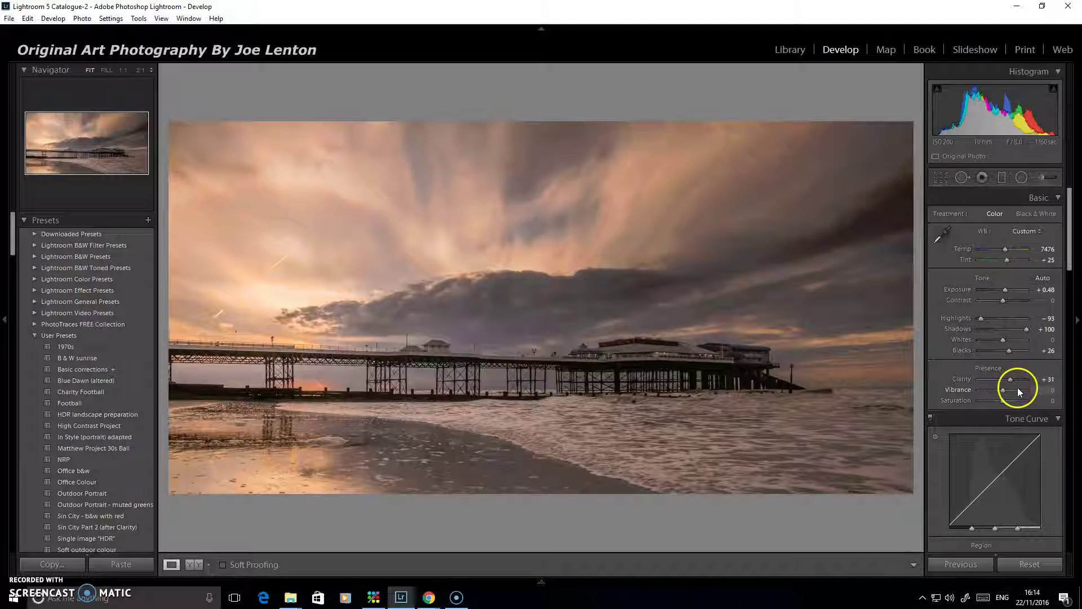
drag(1016, 387, 1004, 385)
double_click(1003, 388)
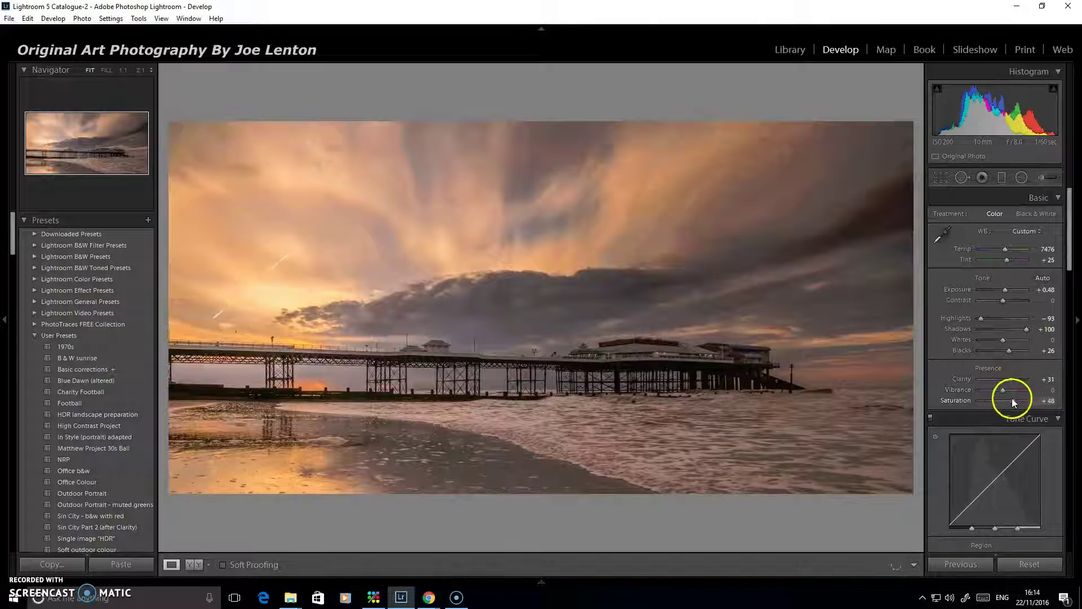
key(ctrl+z)
key(ctrl+z)
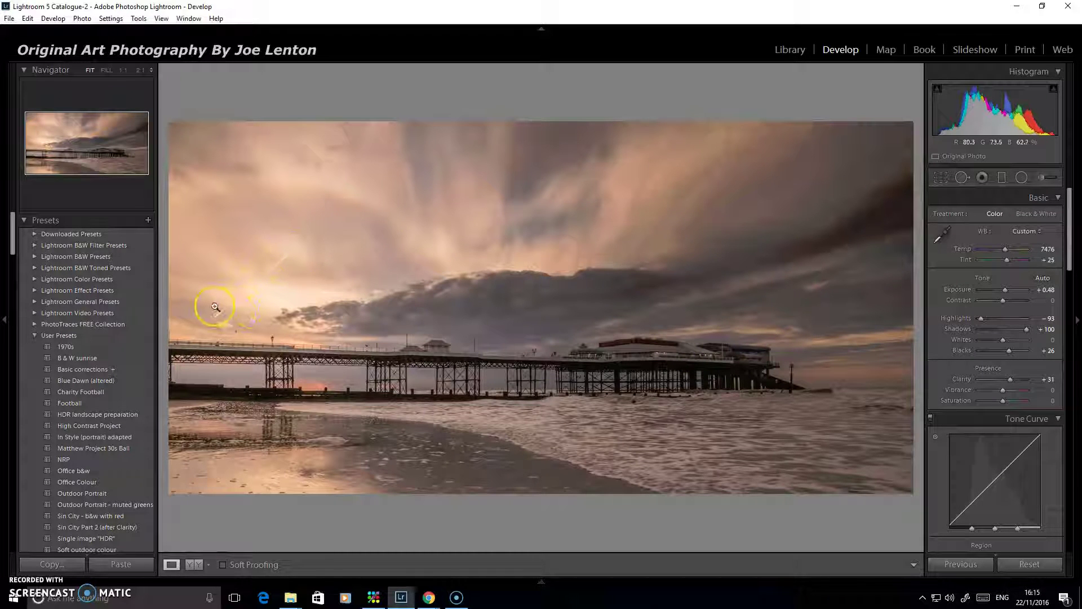
Heal the faint spot in the bright sky between the vapour trails with Spot Removal at Size 26, Feather 28 and Opacity 100.
click(246, 278)
drag(416, 348, 580, 355)
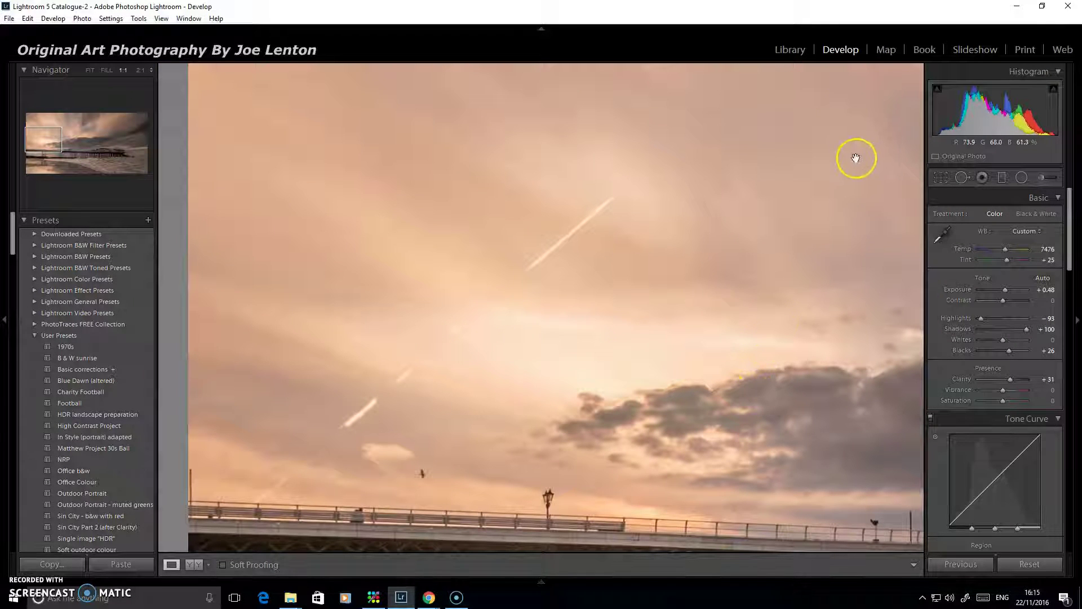
click(962, 178)
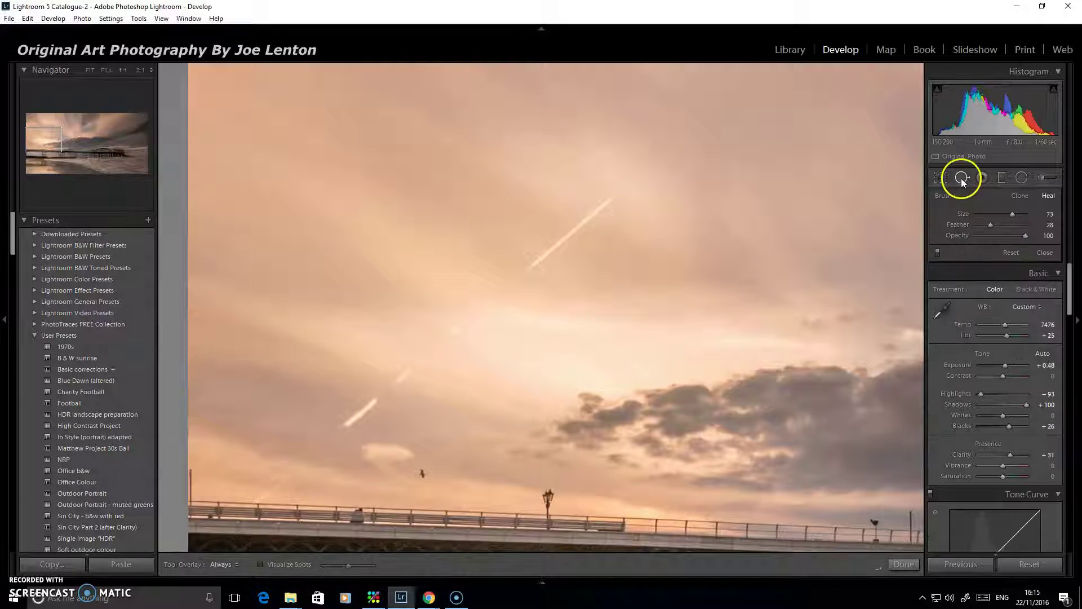
scroll(553, 282, down, 3)
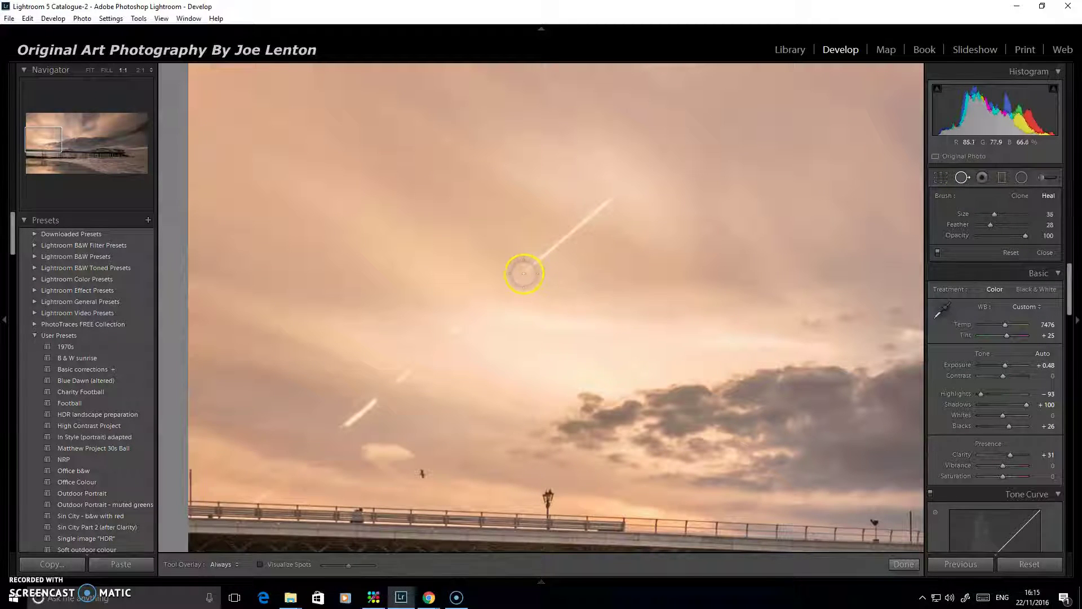
scroll(488, 308, down, 1)
click(458, 333)
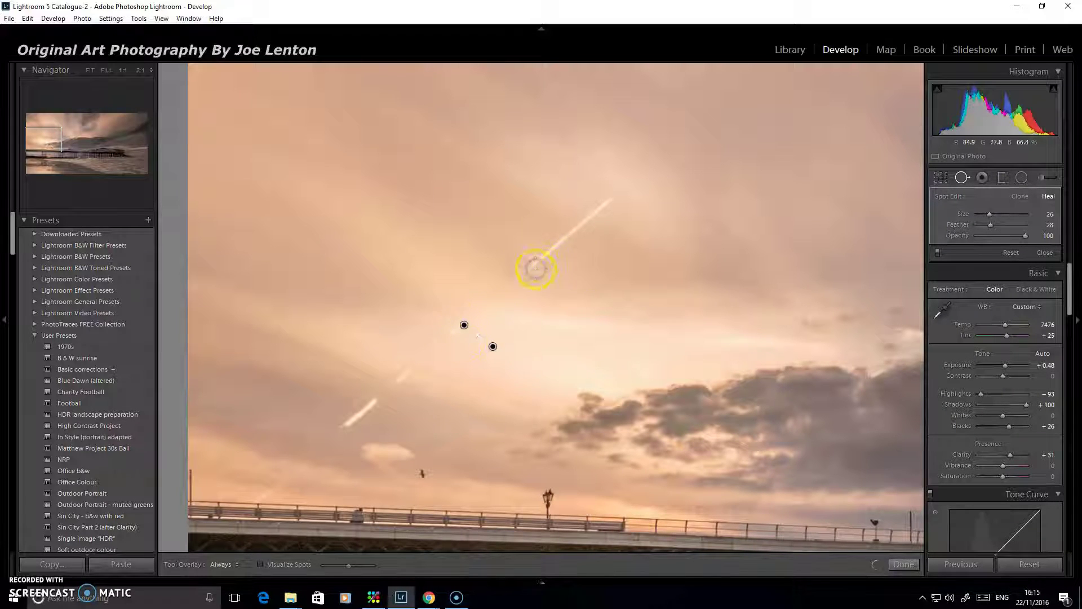
Heal the long upper vapour trail with a straight Heal stroke at Size 23 and finish the spot removal.
click(523, 277)
scroll(558, 246, down, 1)
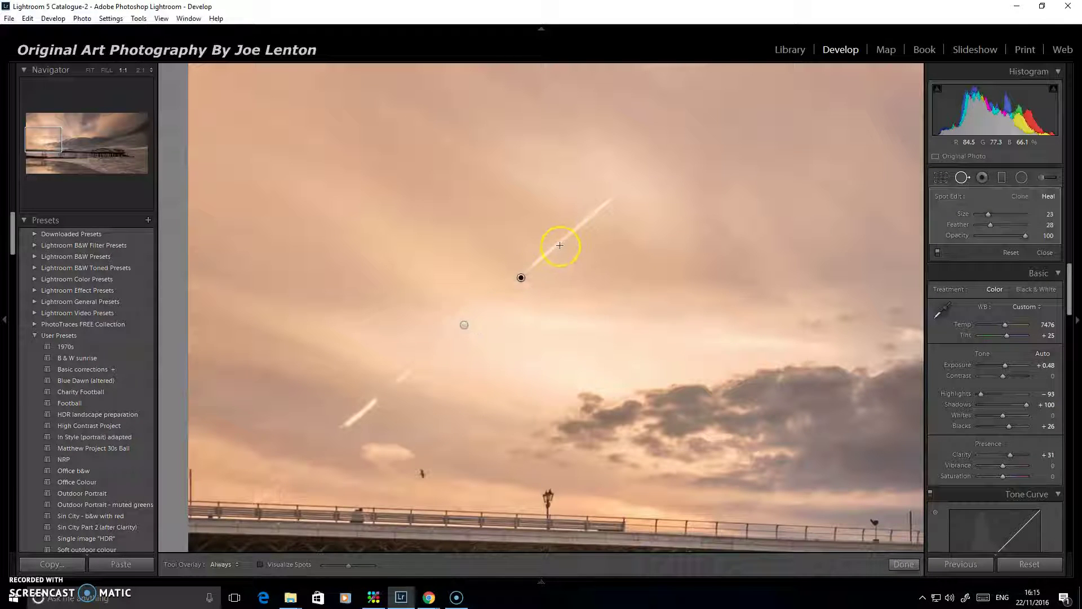
shift+click(602, 206)
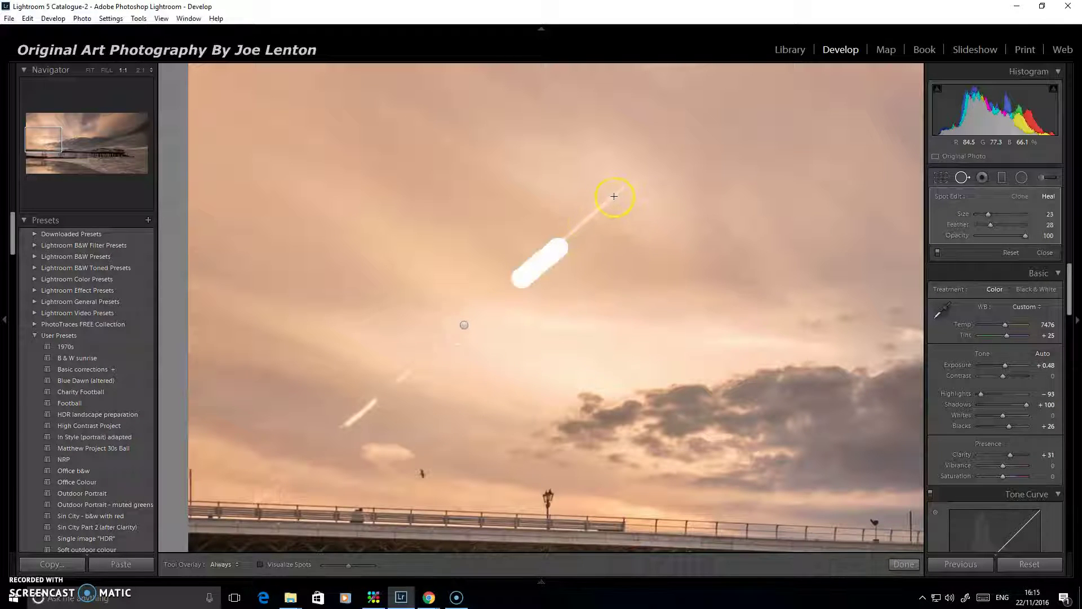
shift+click(613, 196)
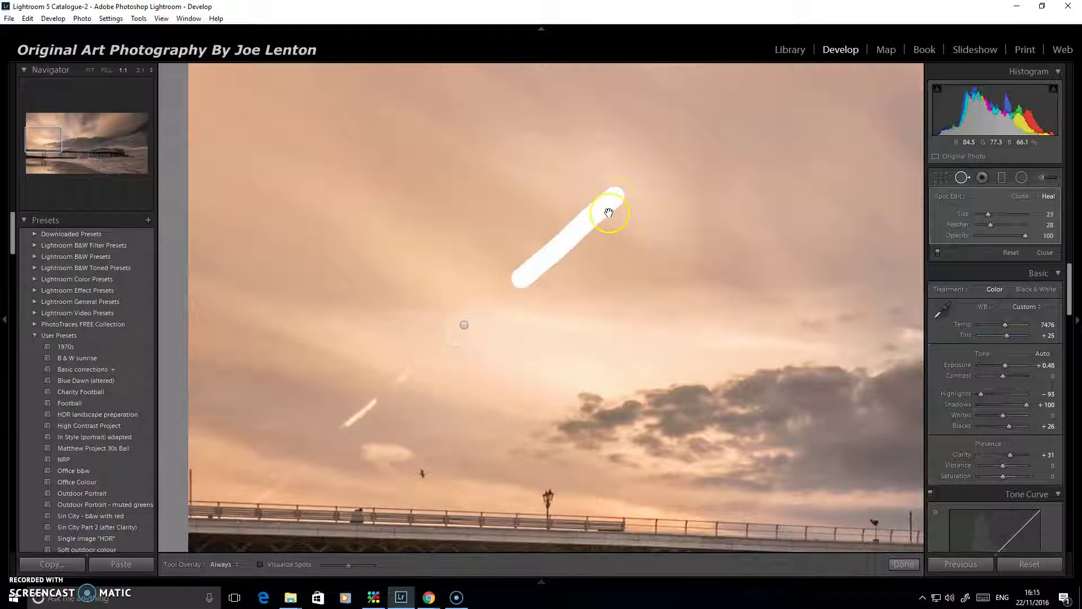
click(612, 199)
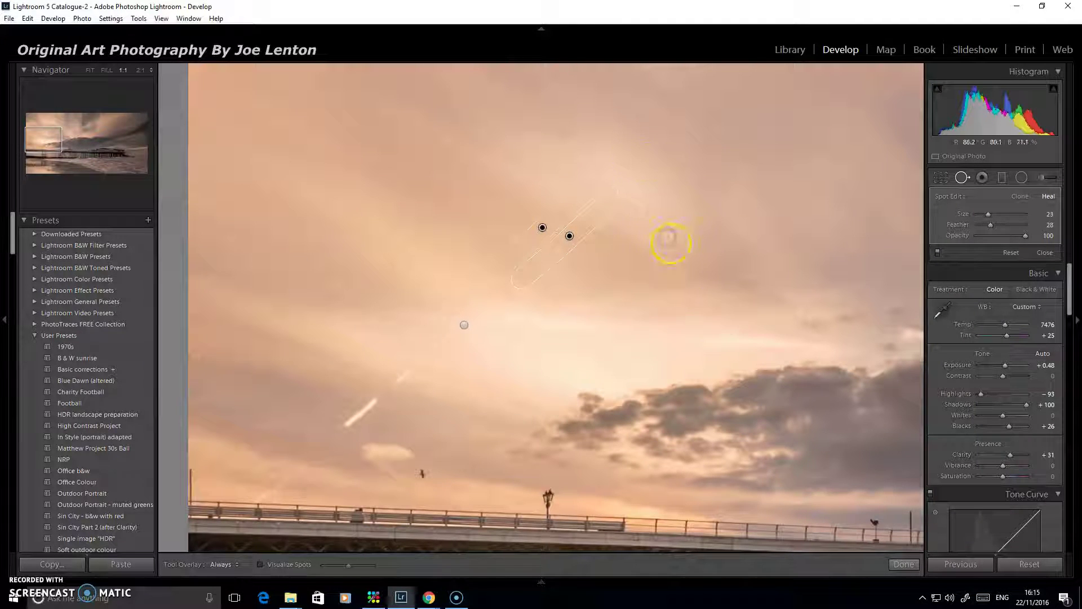
click(904, 565)
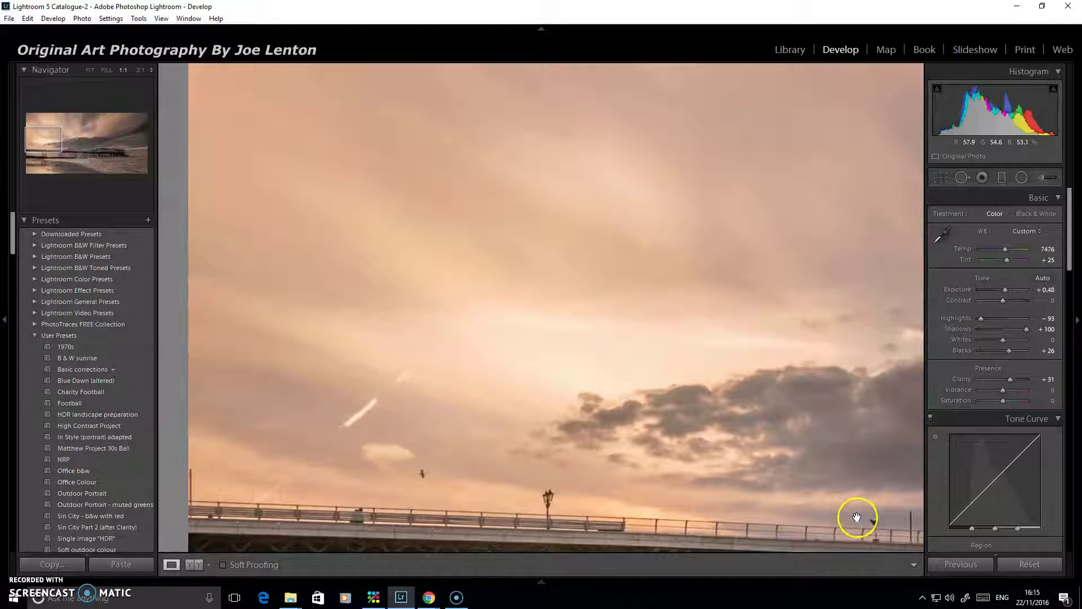
Heal the two shorter vapour trails above the pier at Sizes 23 and 24, and return to the full photo.
click(964, 177)
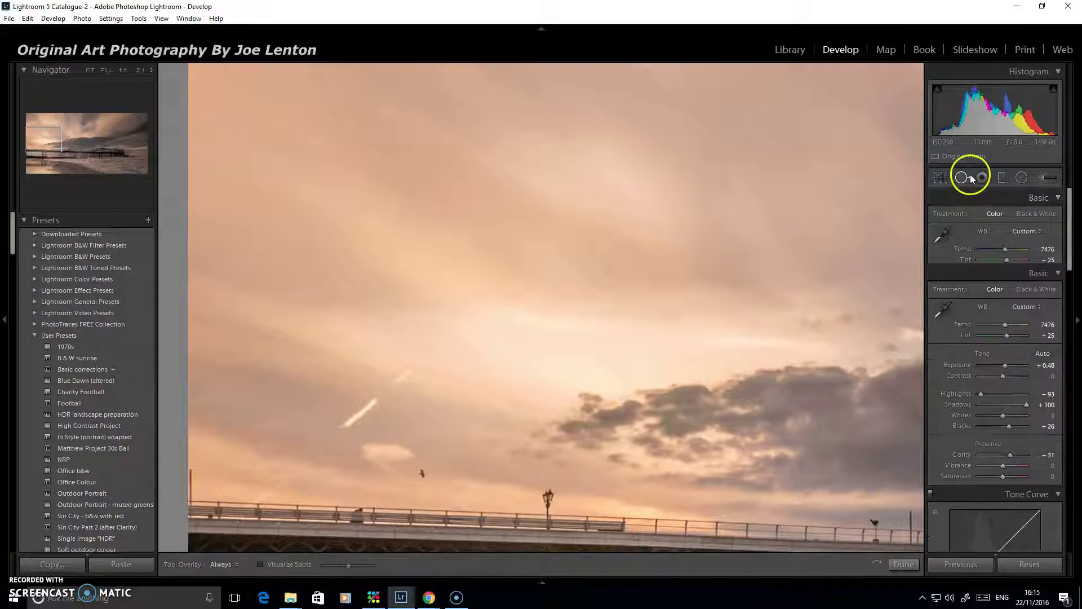
click(401, 380)
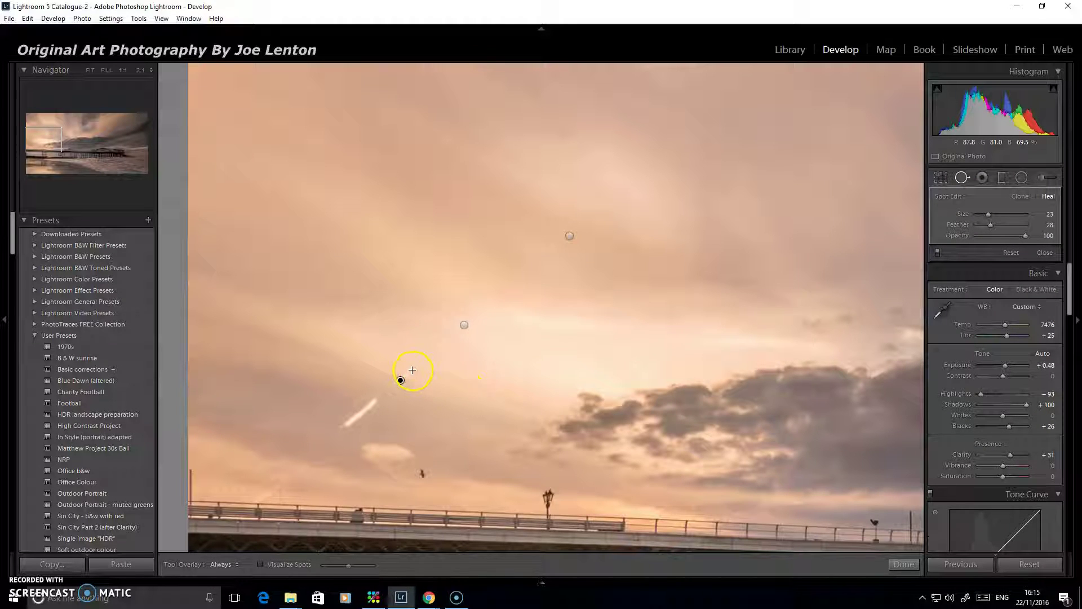
drag(338, 435, 367, 409)
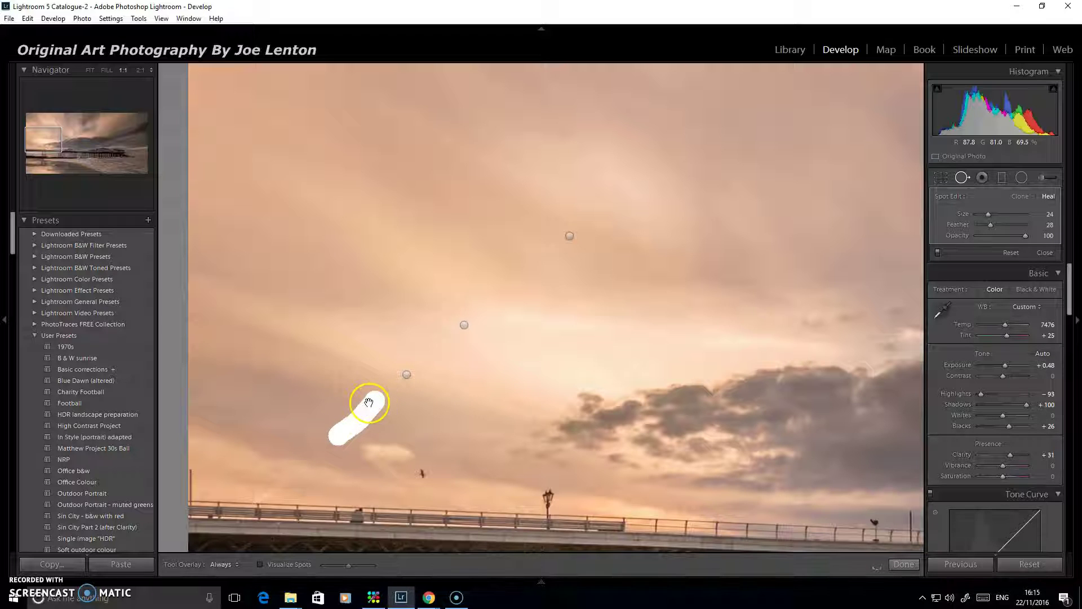
drag(369, 403, 372, 401)
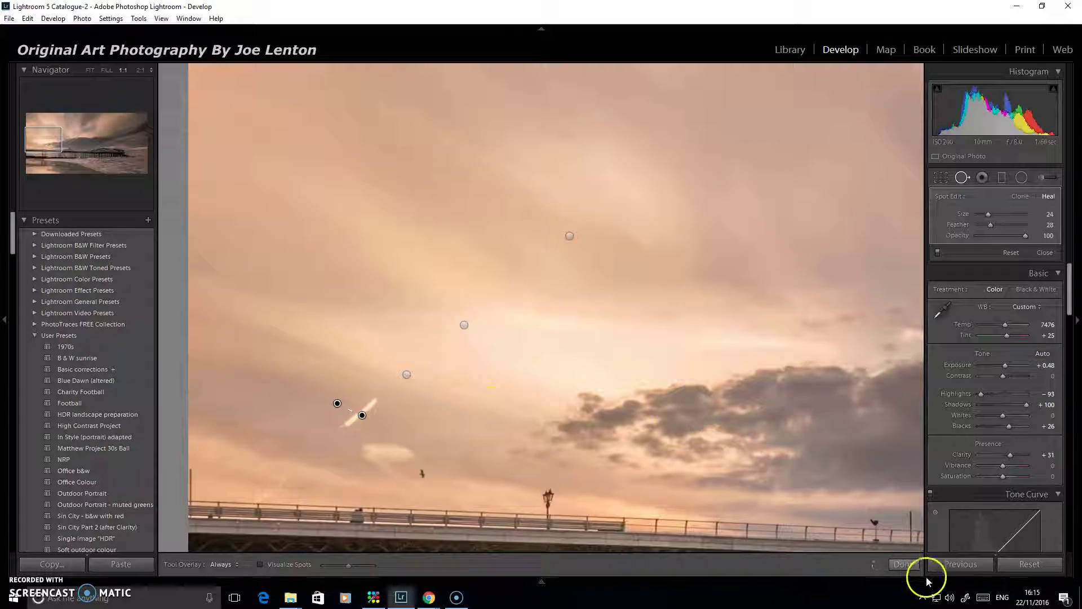
click(901, 562)
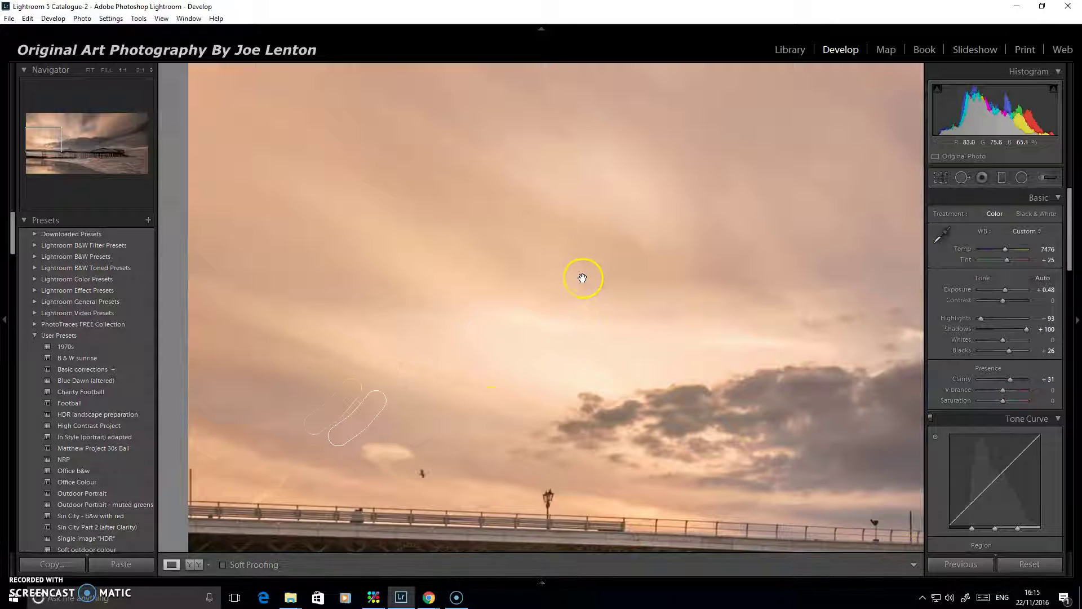
click(616, 313)
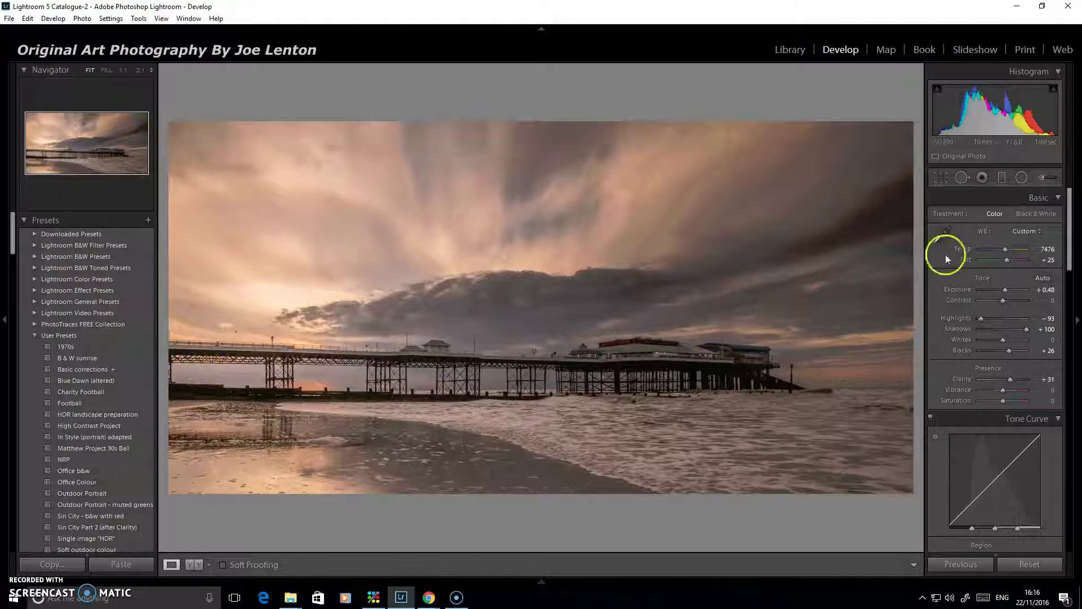
Centre the Detail preview on the Pavilion Theatre sign on the pier's roof.
drag(1070, 235, 1069, 374)
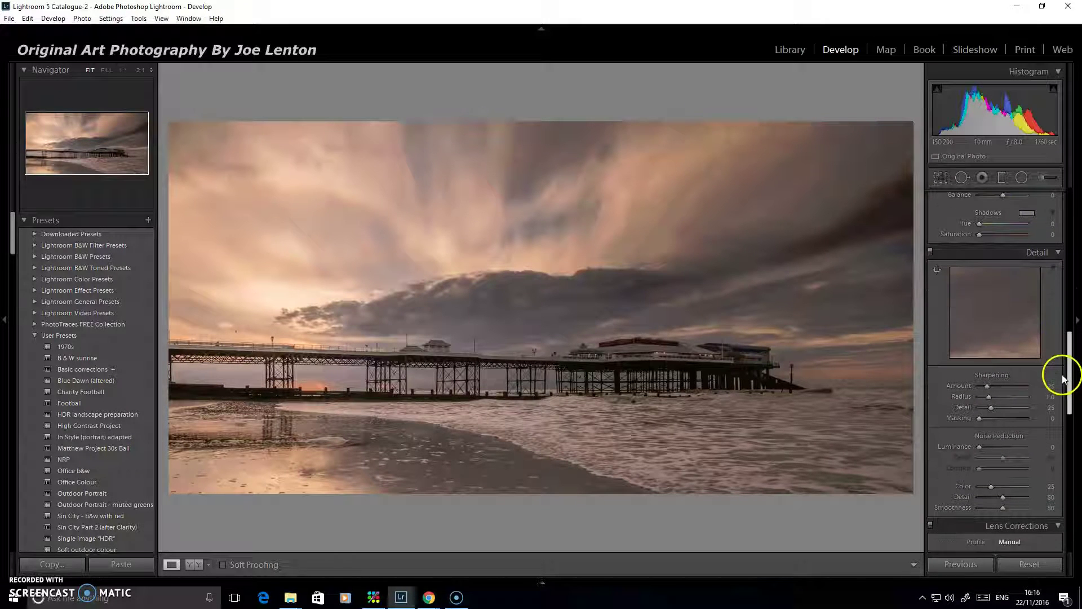
click(937, 267)
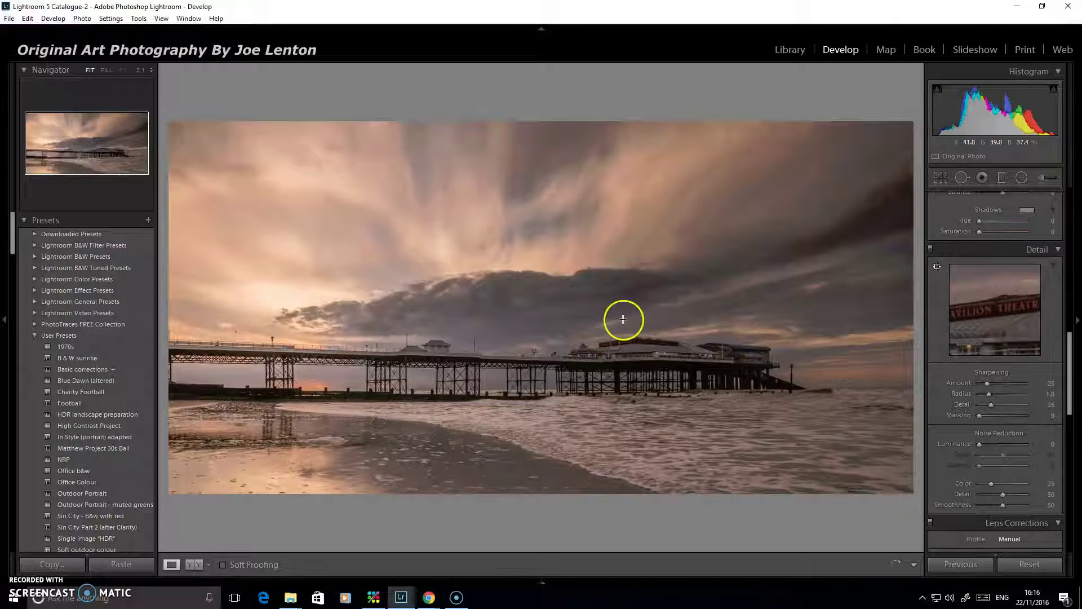
click(623, 316)
click(937, 266)
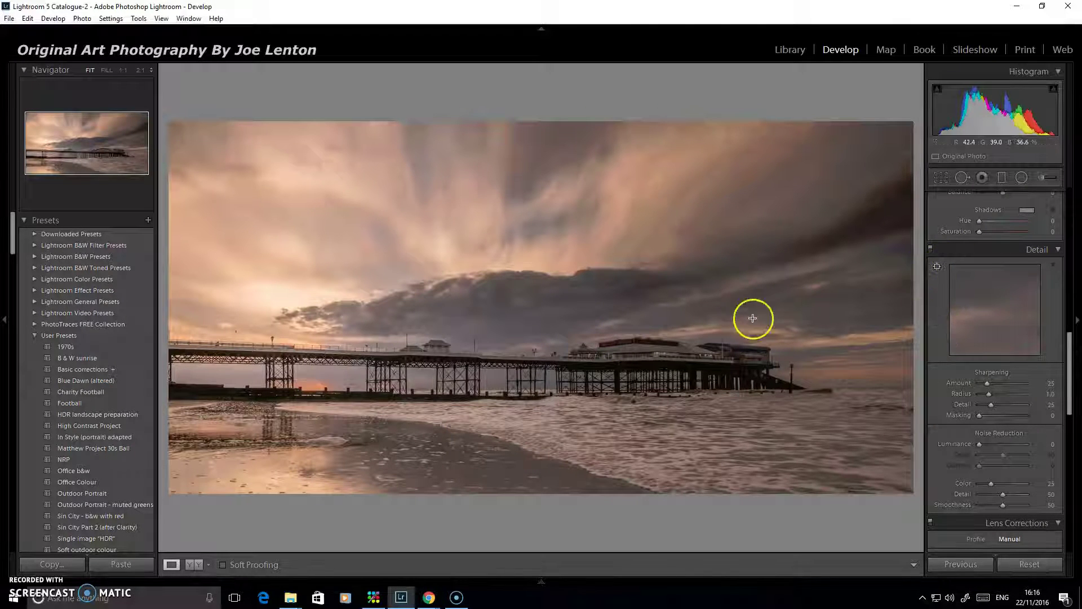
click(613, 339)
mouse_move(975, 283)
mouse_down()
mouse_move(979, 302)
mouse_move(978, 291)
mouse_up()
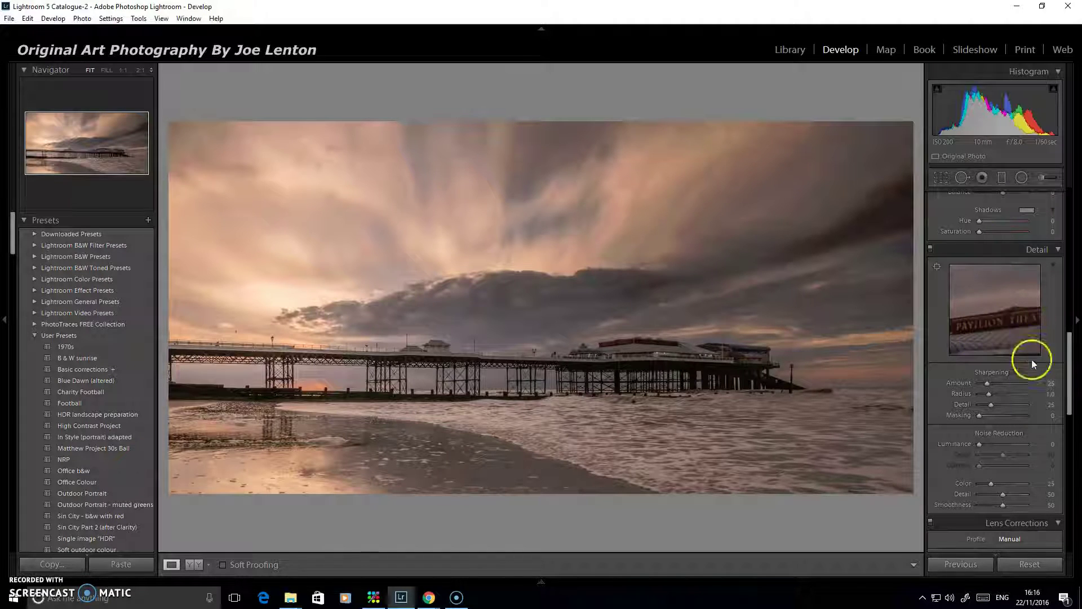
Sharpen the photo with Amount 88, and set Masking to 61 while previewing the edge mask.
drag(987, 383, 1009, 382)
drag(1009, 382, 1005, 377)
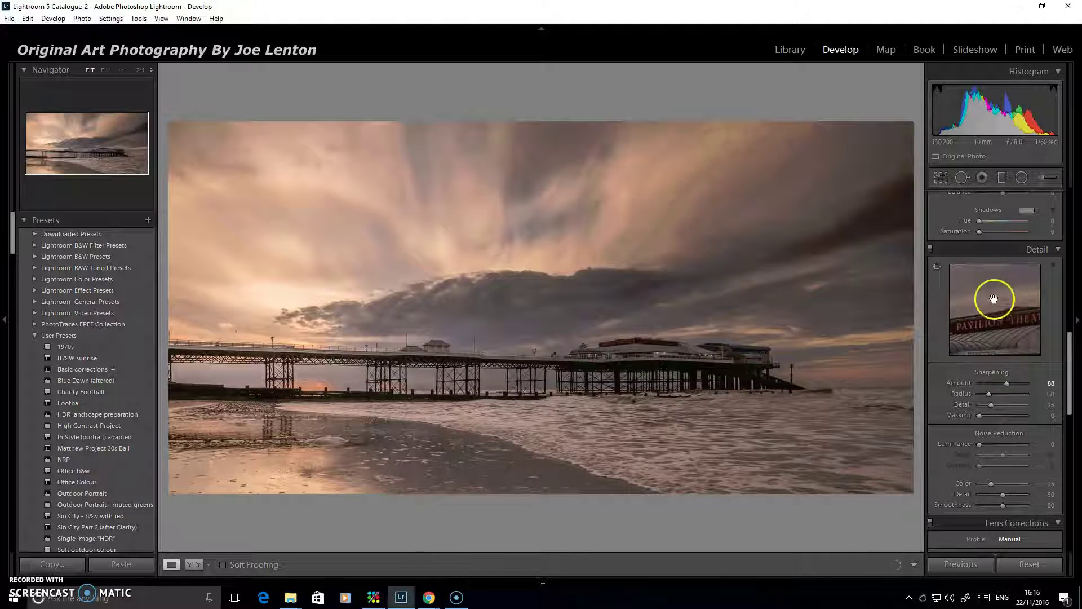
click(991, 330)
click(990, 393)
drag(980, 415, 1008, 416)
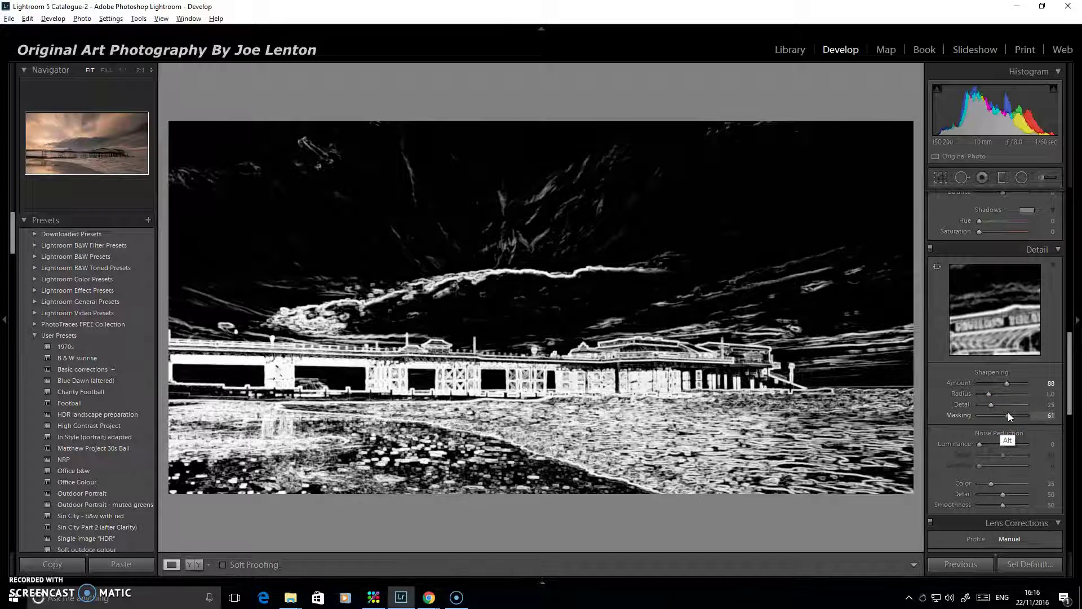
click(1014, 403)
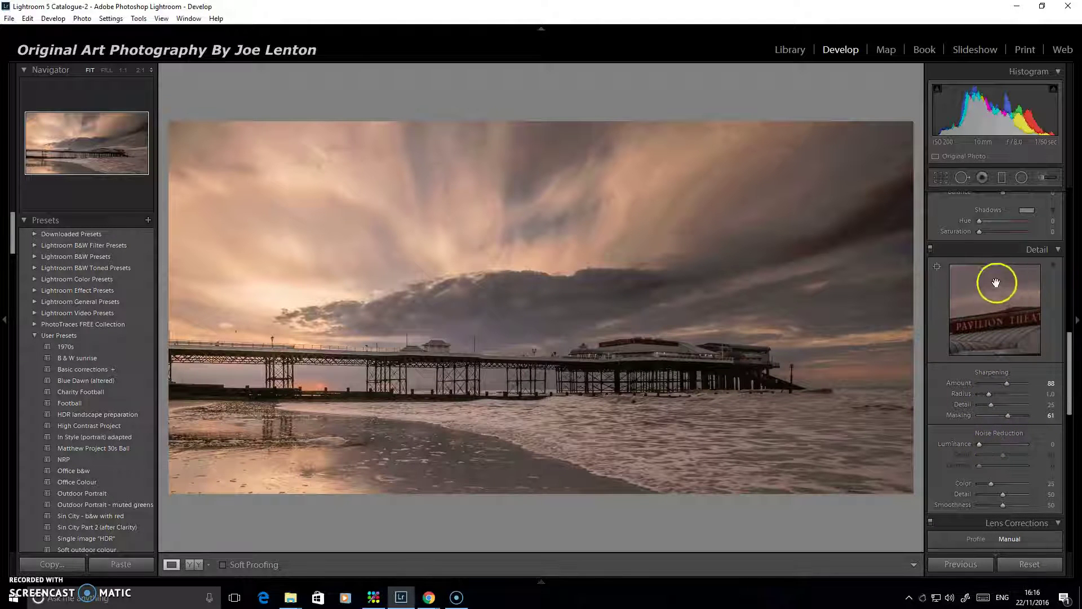
drag(1009, 288, 1009, 285)
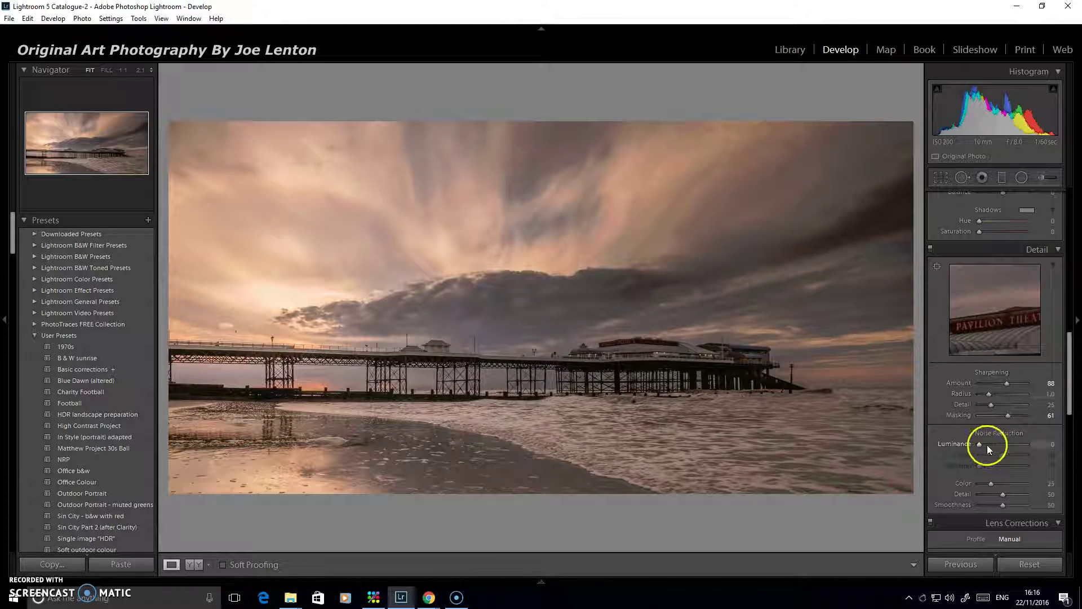
Set Luminance noise reduction to 10 and compare the theatre sign with the Detail adjustments off and on.
drag(981, 444, 986, 442)
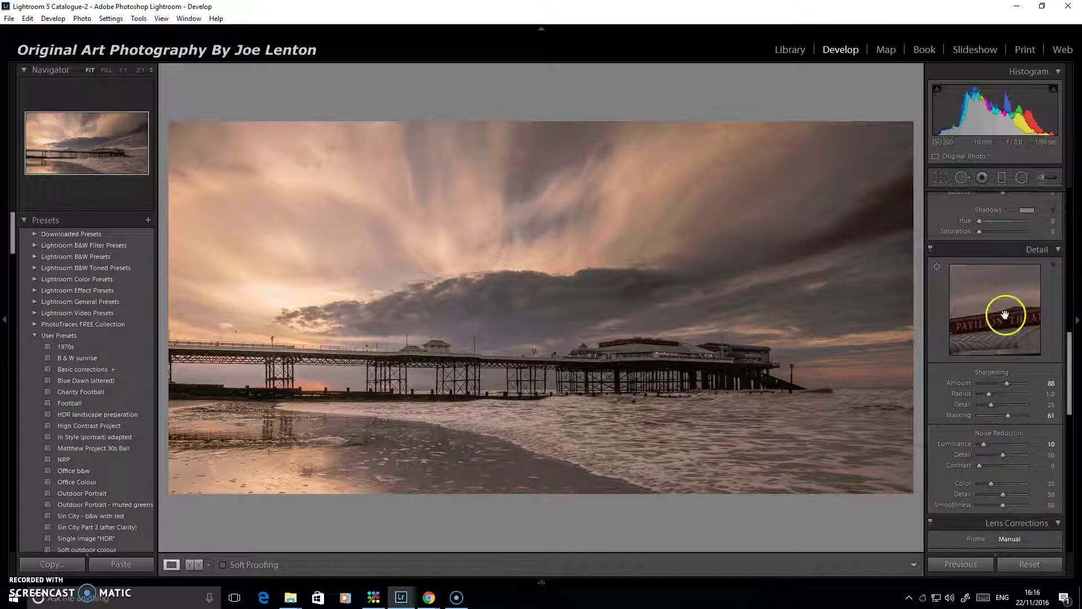
click(930, 249)
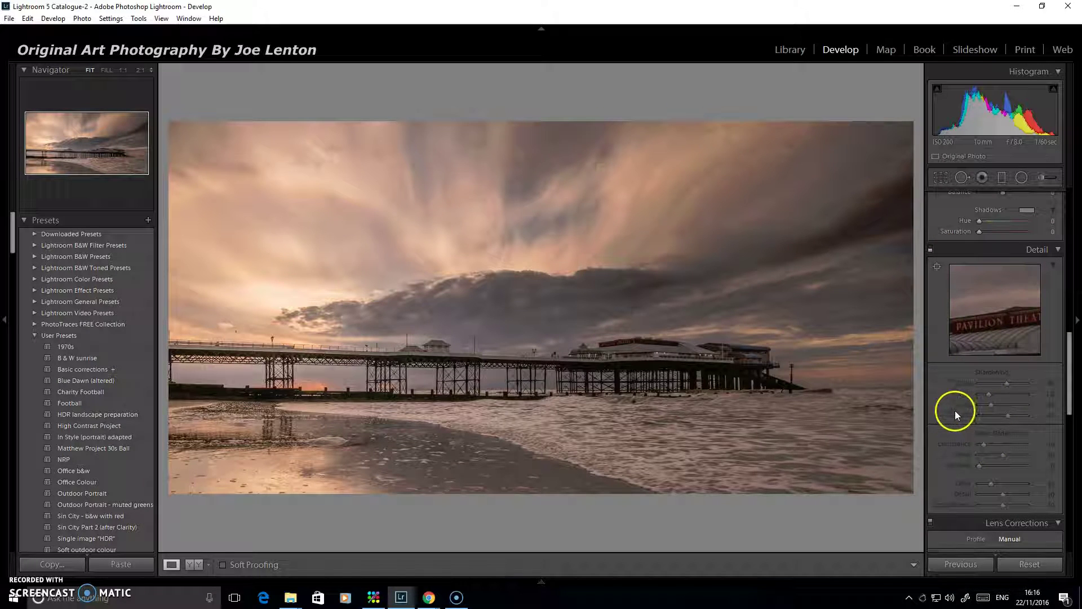
click(1034, 340)
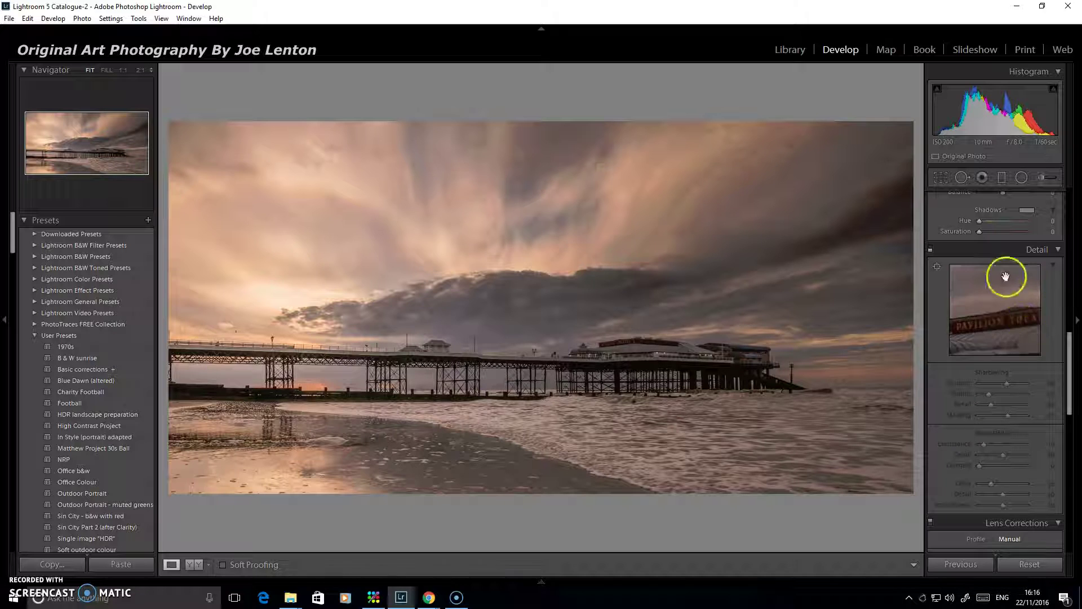
click(929, 248)
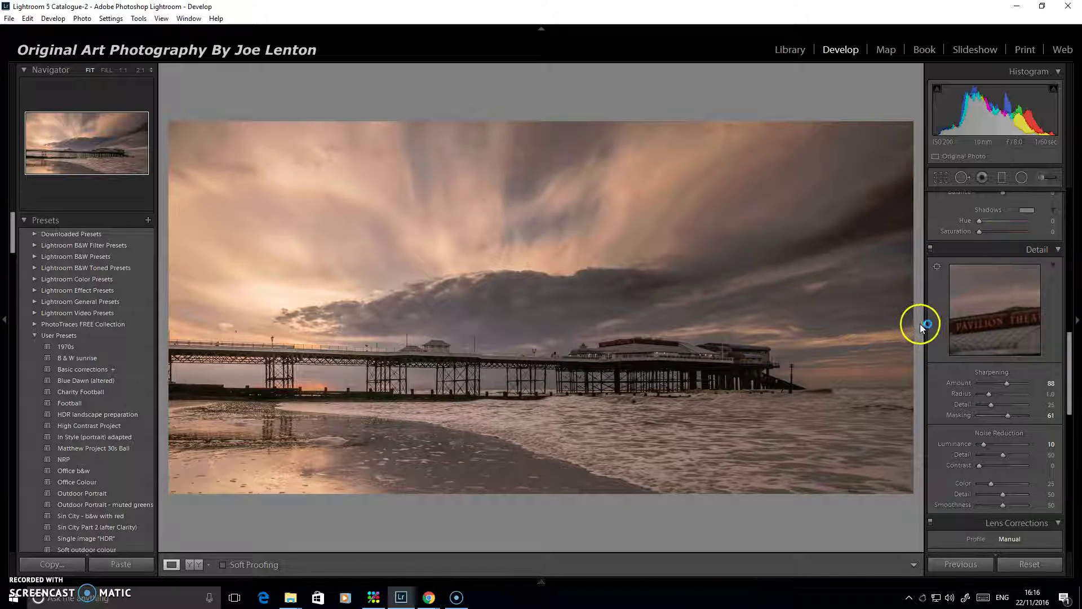
click(966, 333)
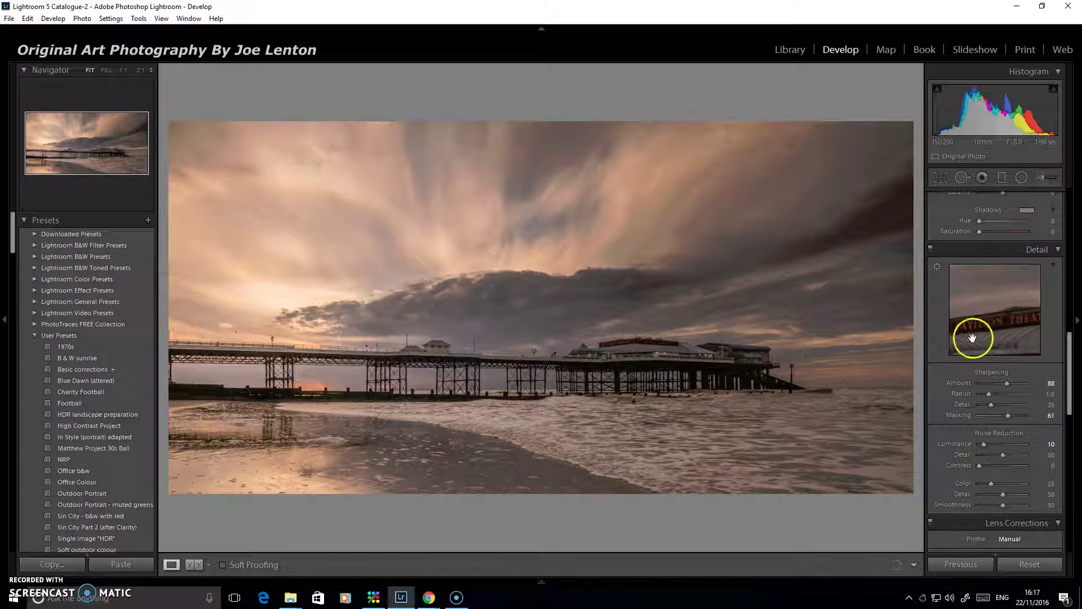
mouse_move(1000, 353)
mouse_down()
mouse_move(973, 346)
mouse_move(1008, 332)
mouse_up()
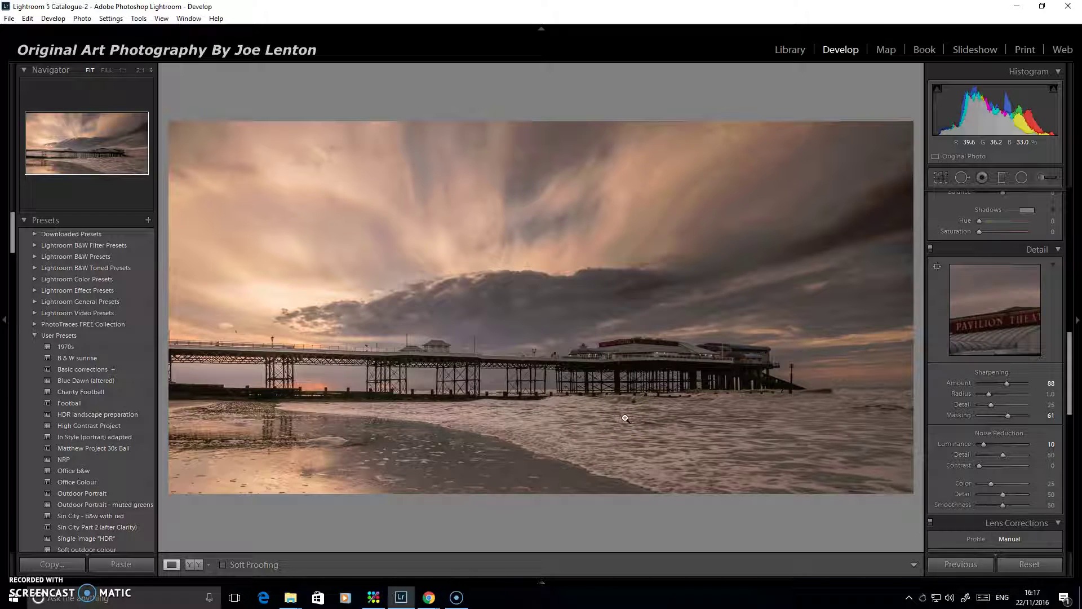
Review the photo full screen, and compare its Import/Basic corrections history state with the latest edited state.
key(f)
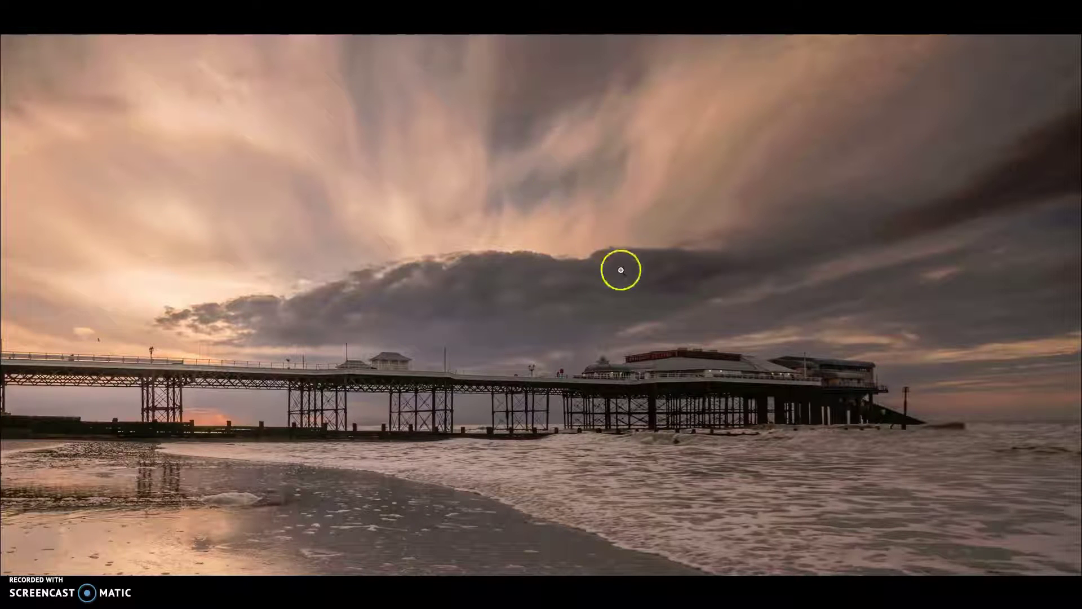
key(f)
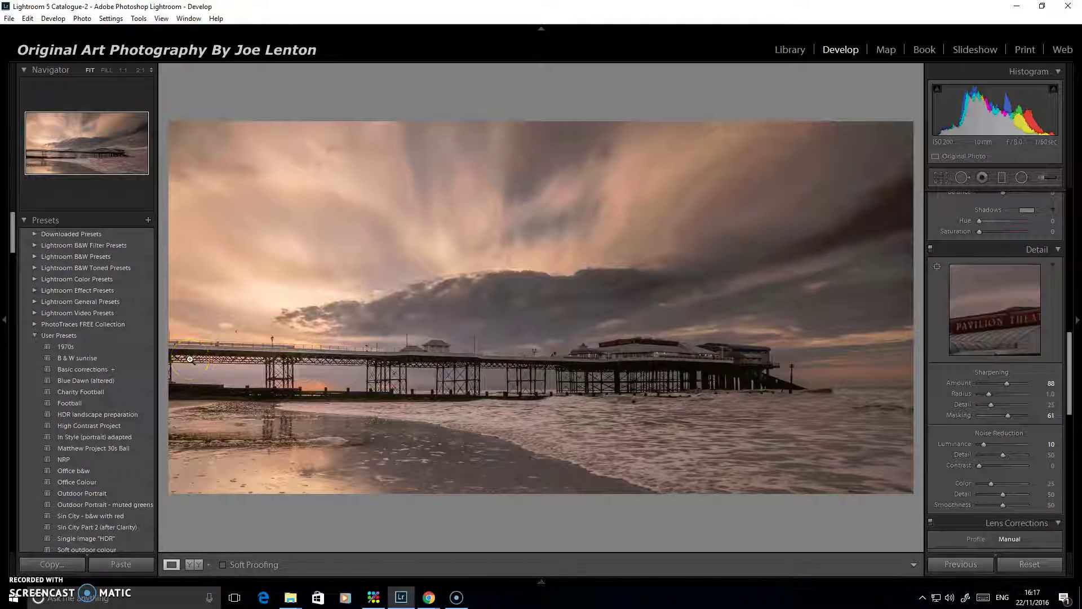
drag(12, 237, 3, 337)
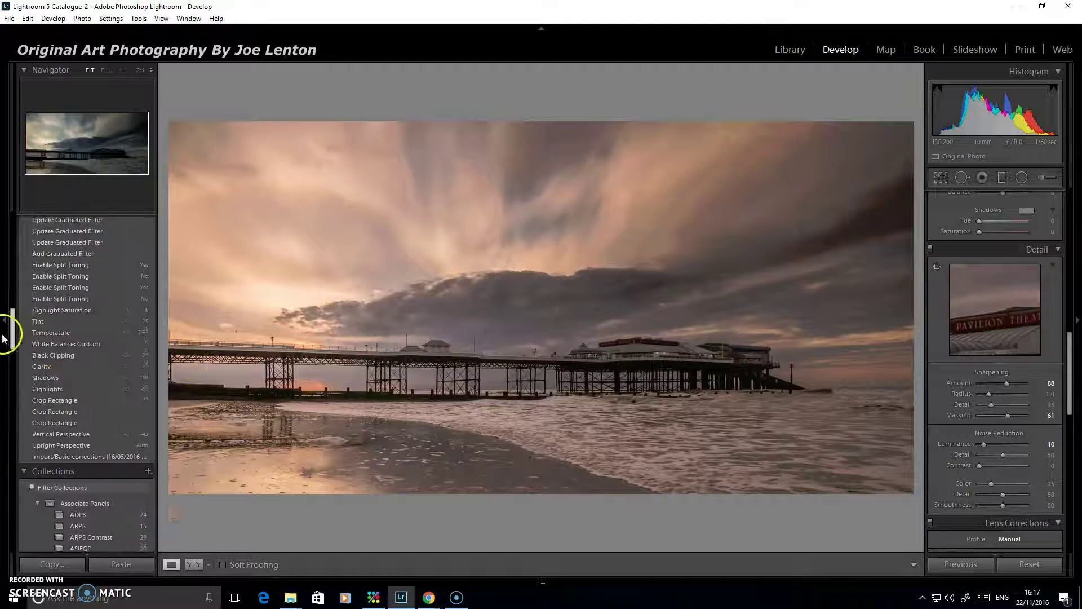
click(128, 431)
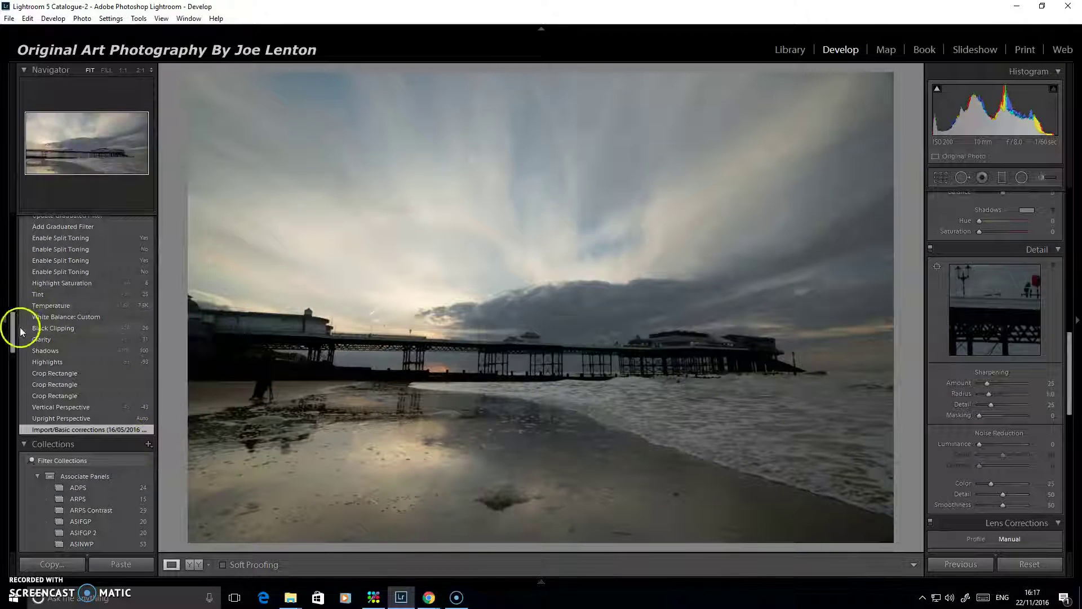
drag(16, 331, 13, 277)
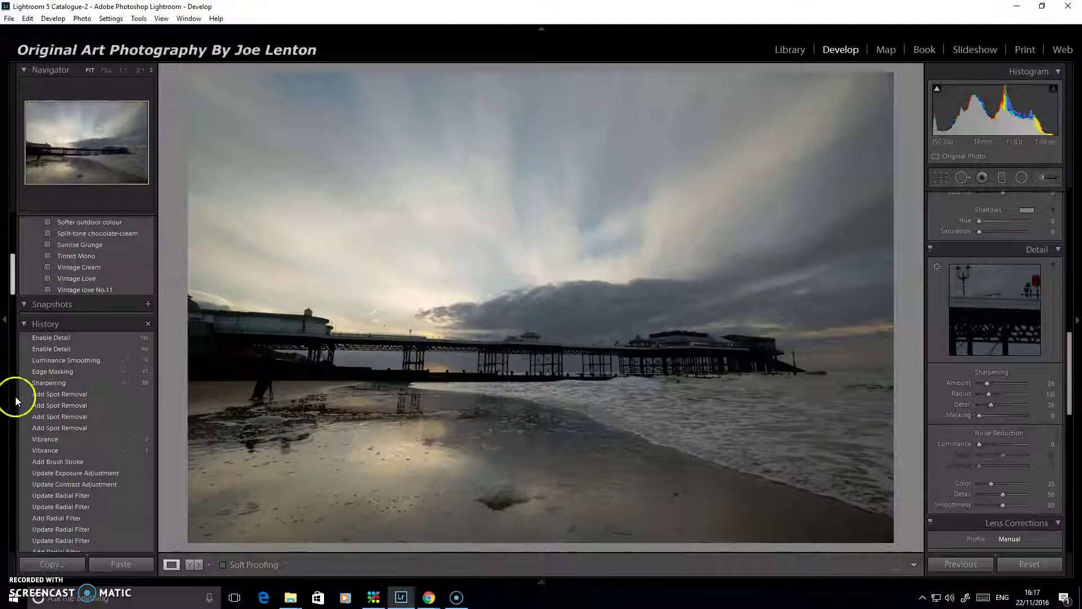
click(68, 340)
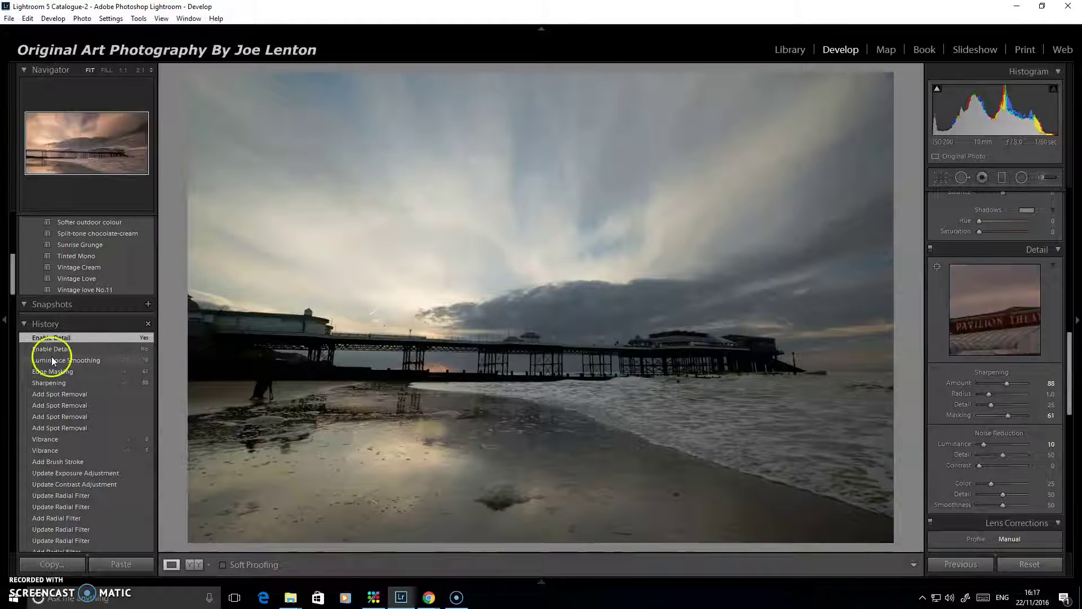